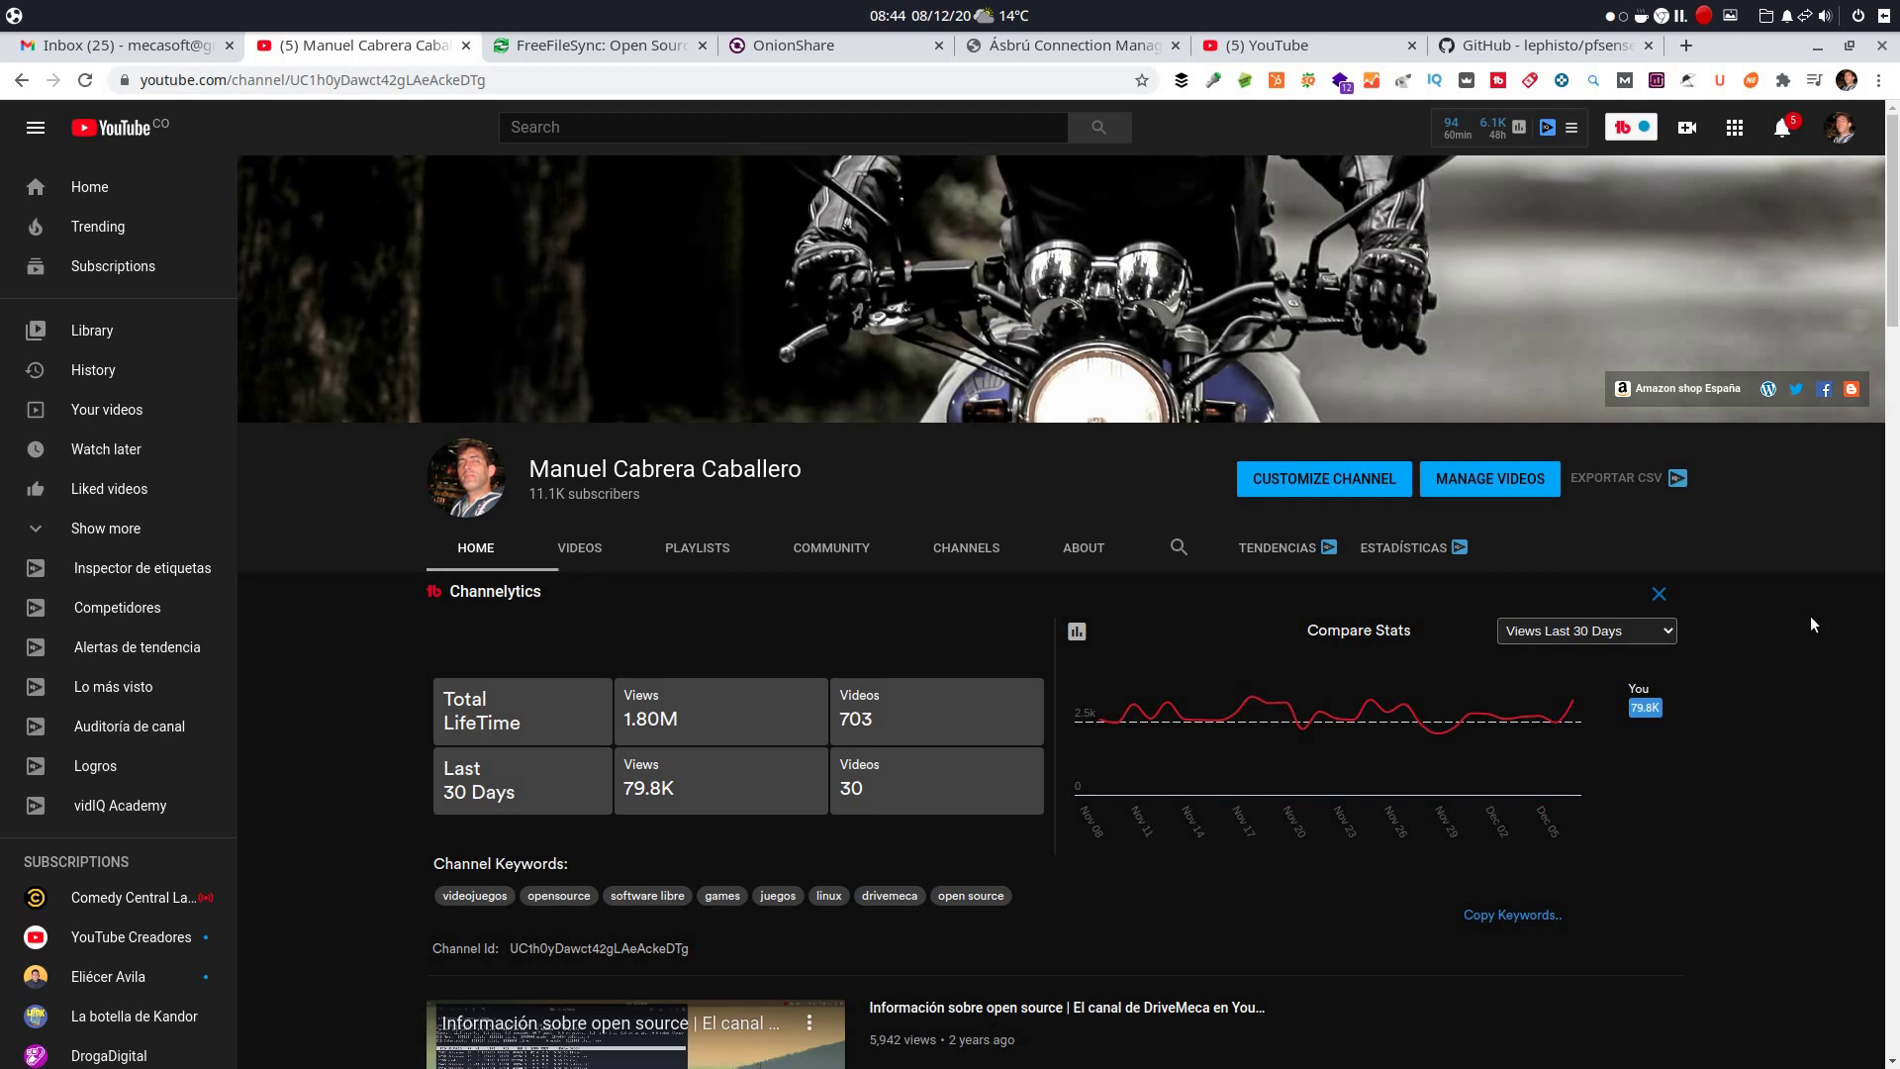
Open the browser's settings page and run the safety check (Comprobación de seguridad).
{"action": "left_click", "coordinate": [1879, 83]}
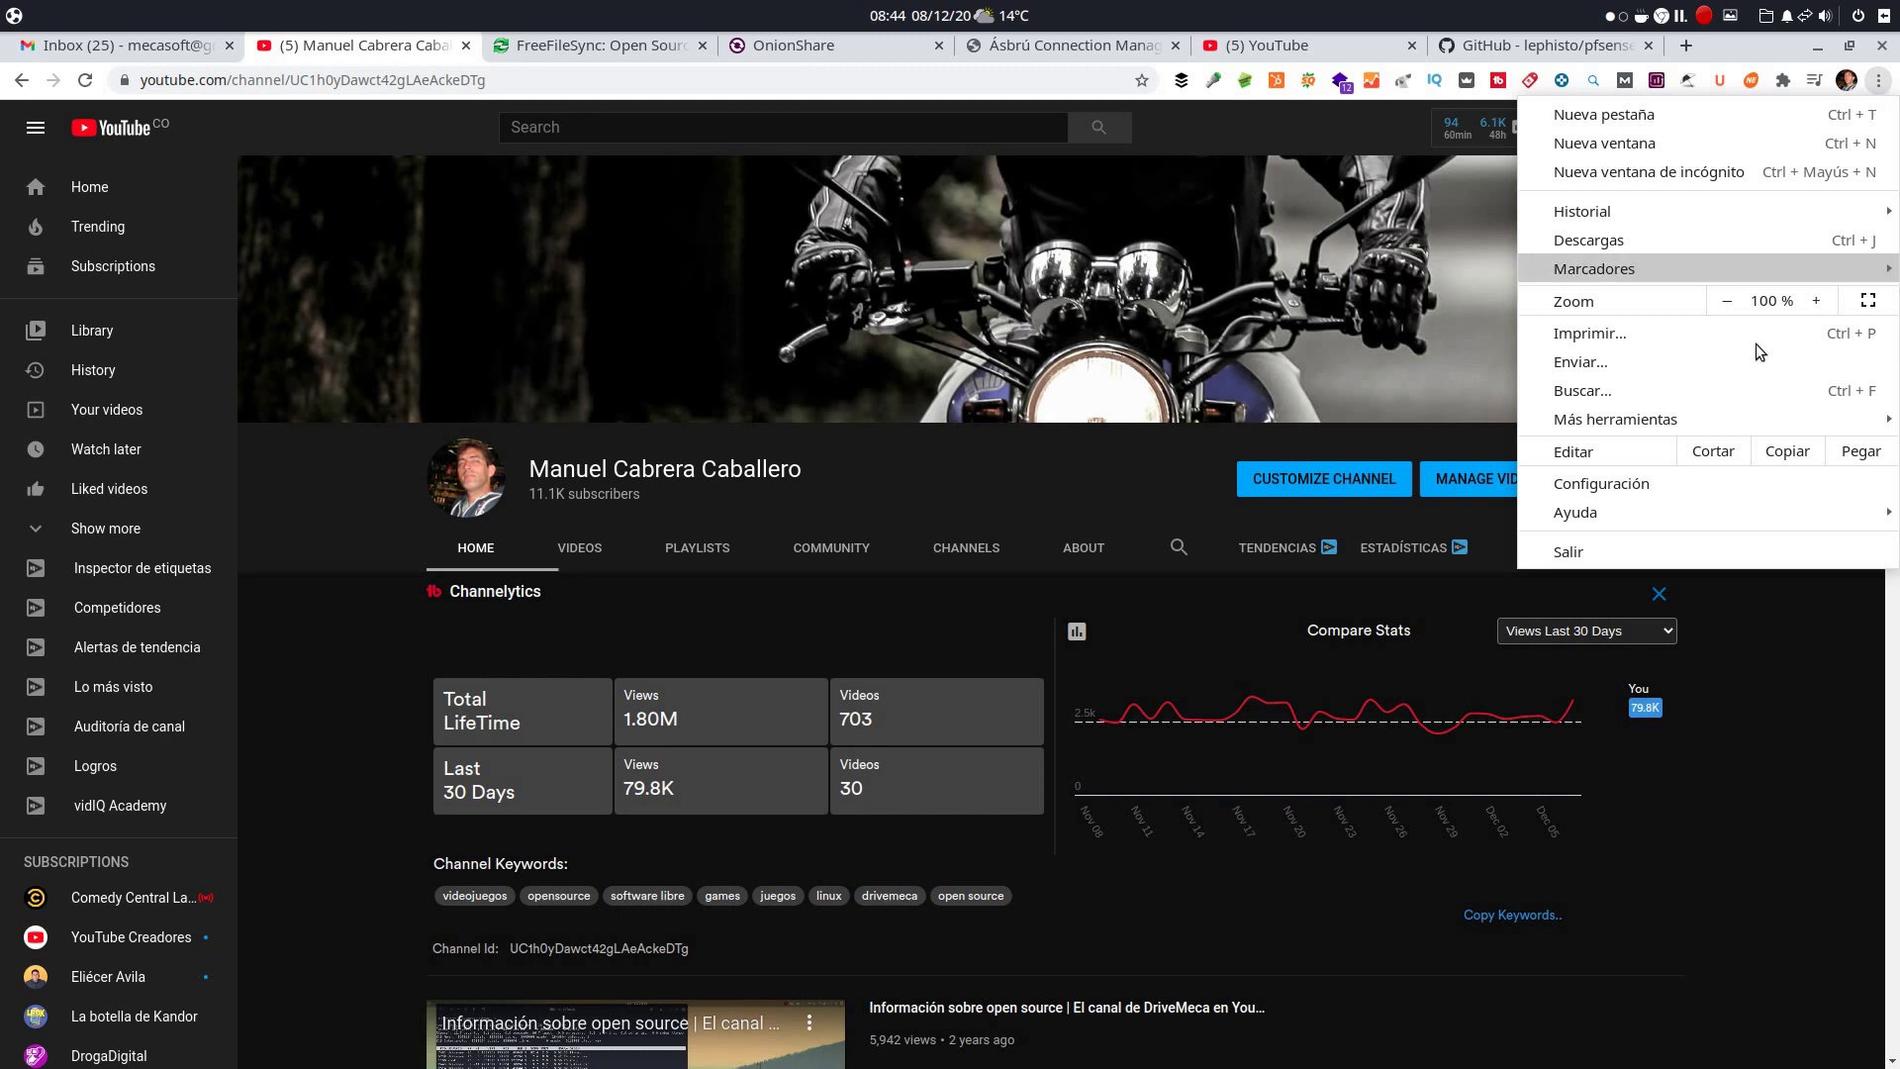
{"action": "left_click", "coordinate": [1643, 492]}
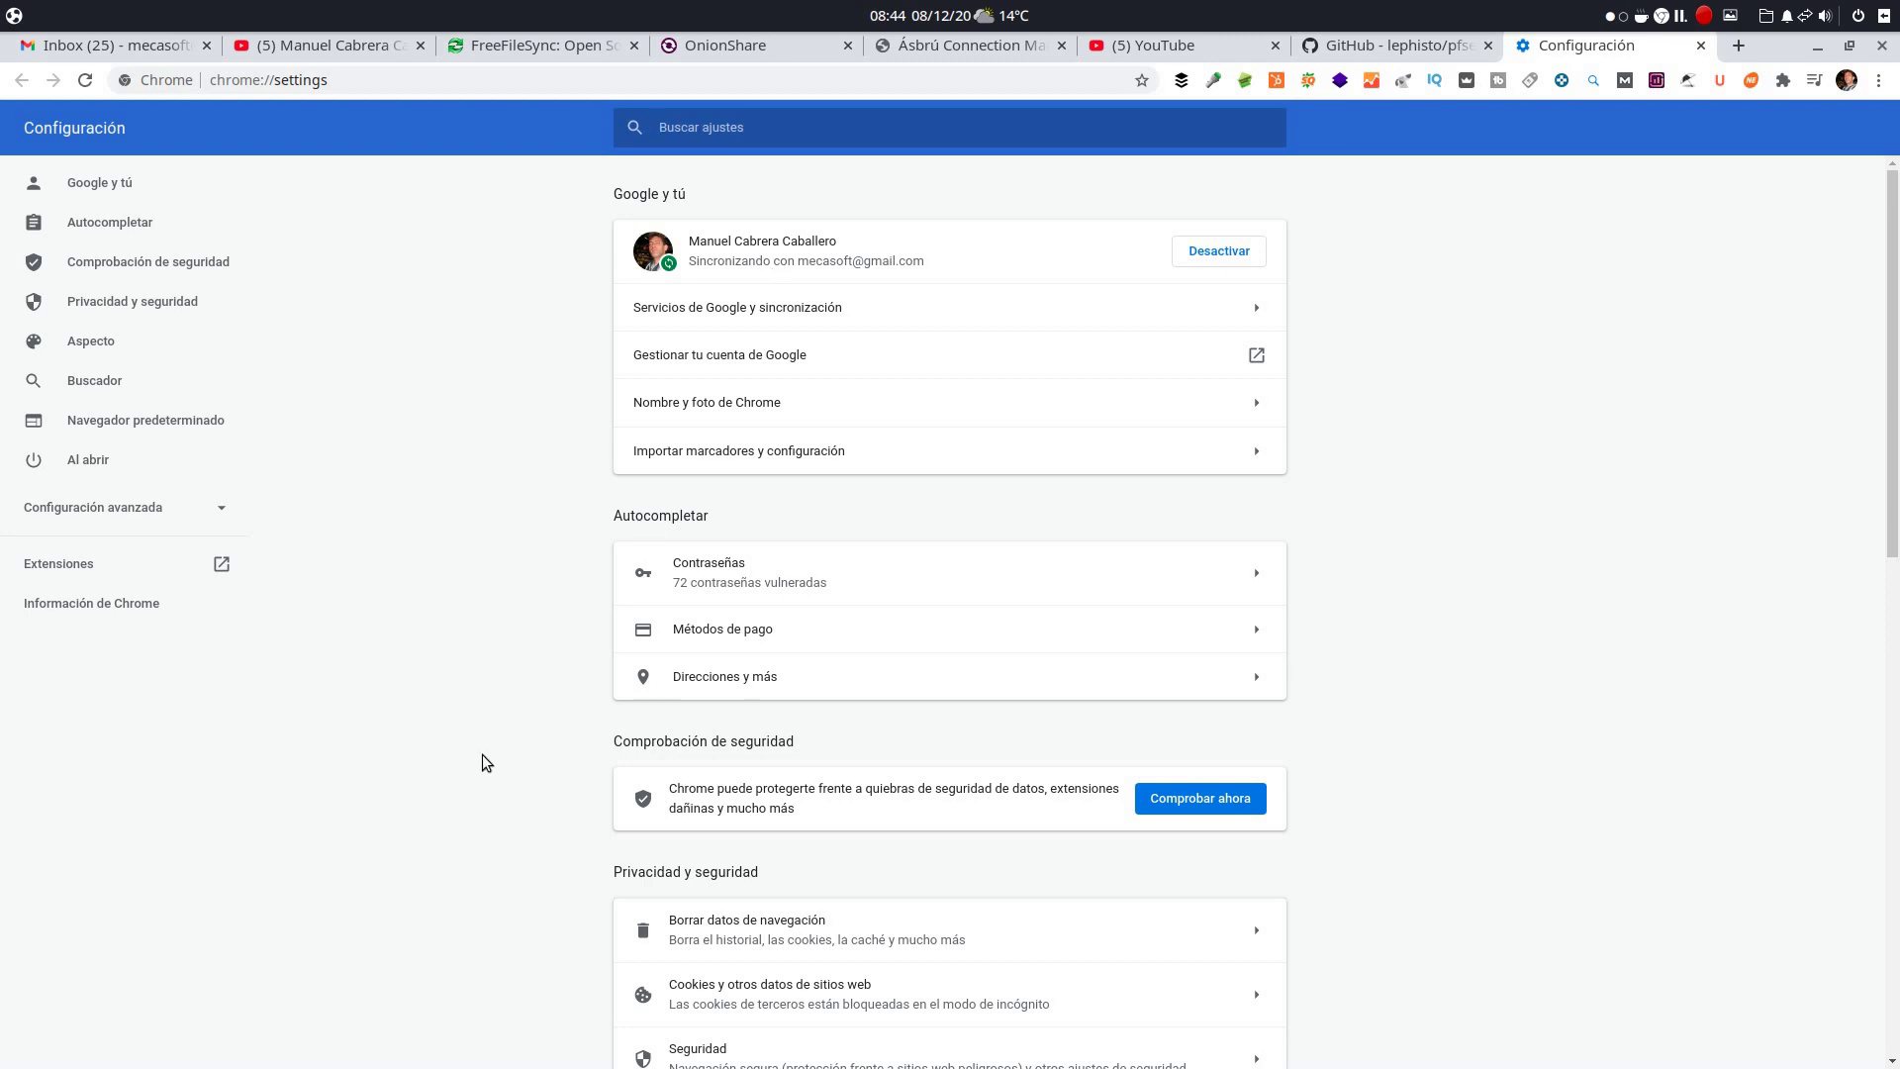
{"action": "scroll", "coordinate": [483, 755], "scroll_direction": "down", "scroll_amount": 1}
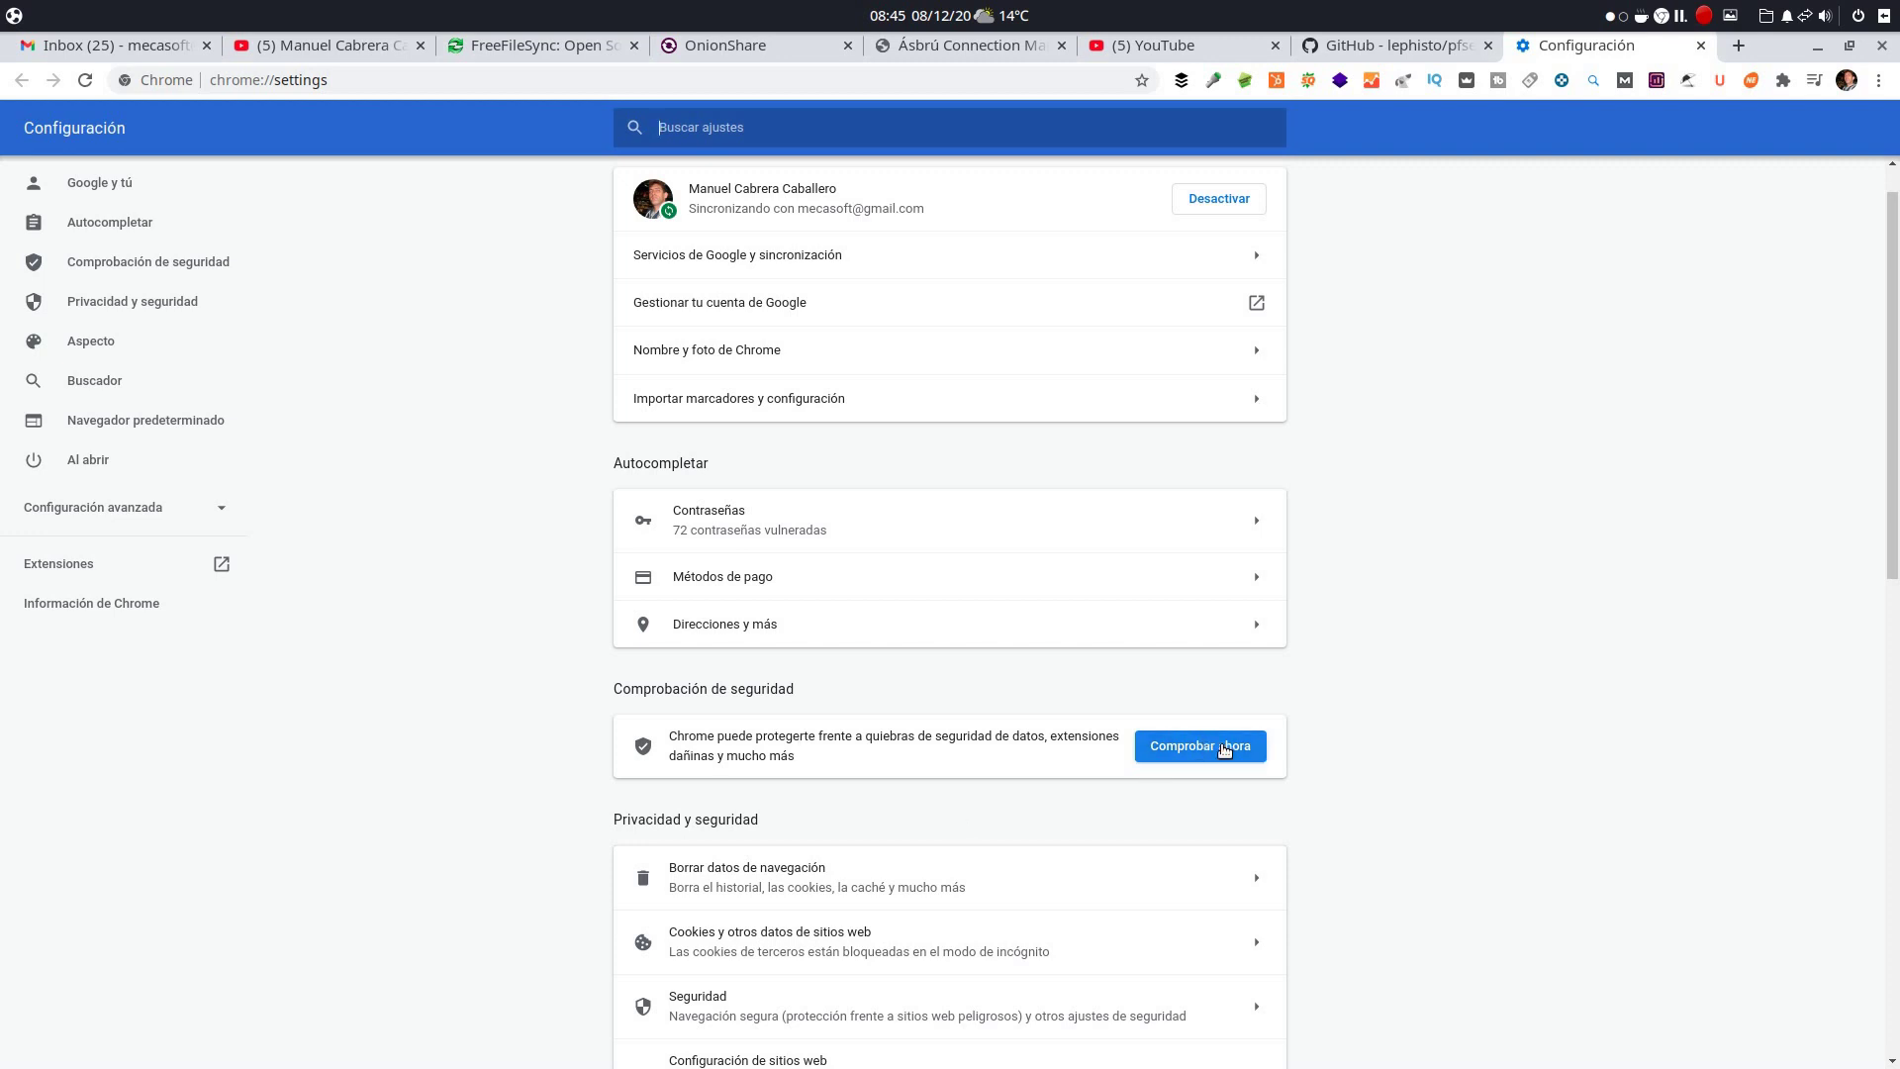
{"action": "left_click", "coordinate": [1224, 749]}
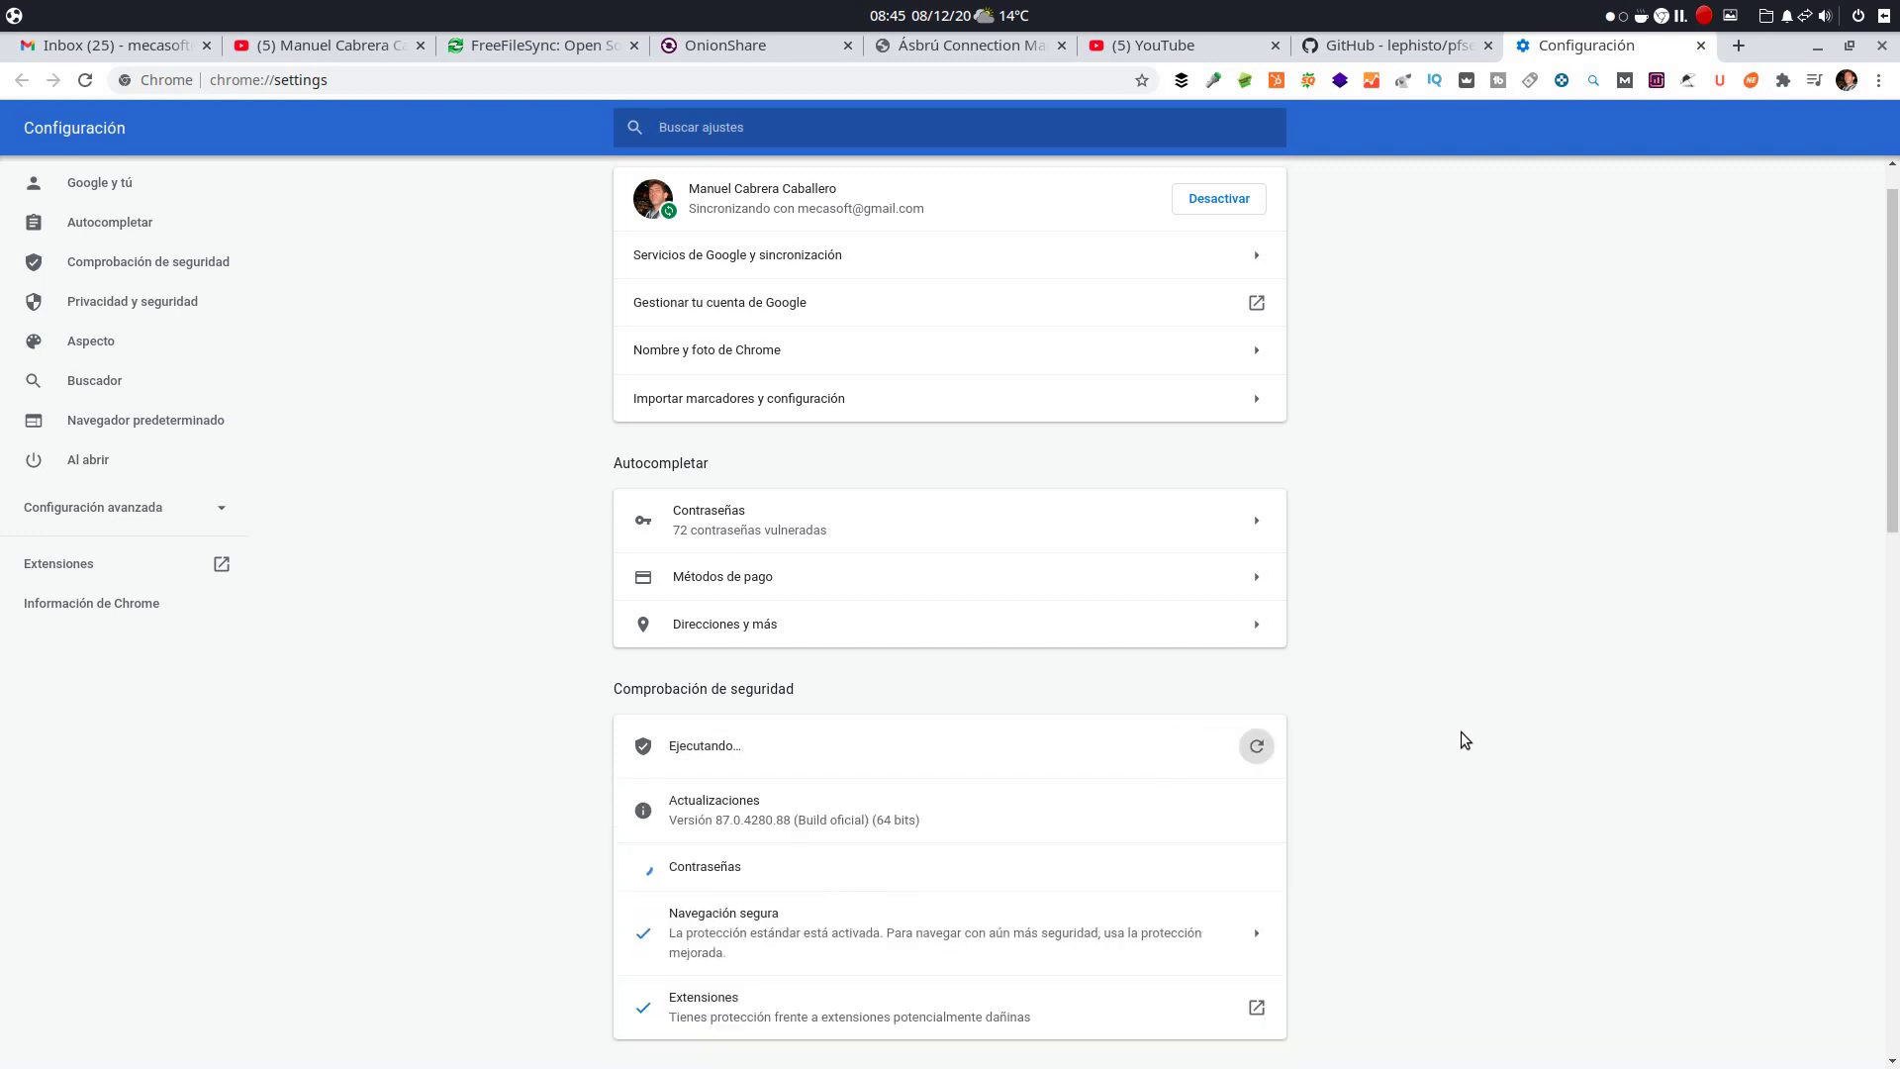
{"action": "scroll", "coordinate": [1461, 733], "scroll_direction": "down", "scroll_amount": 3}
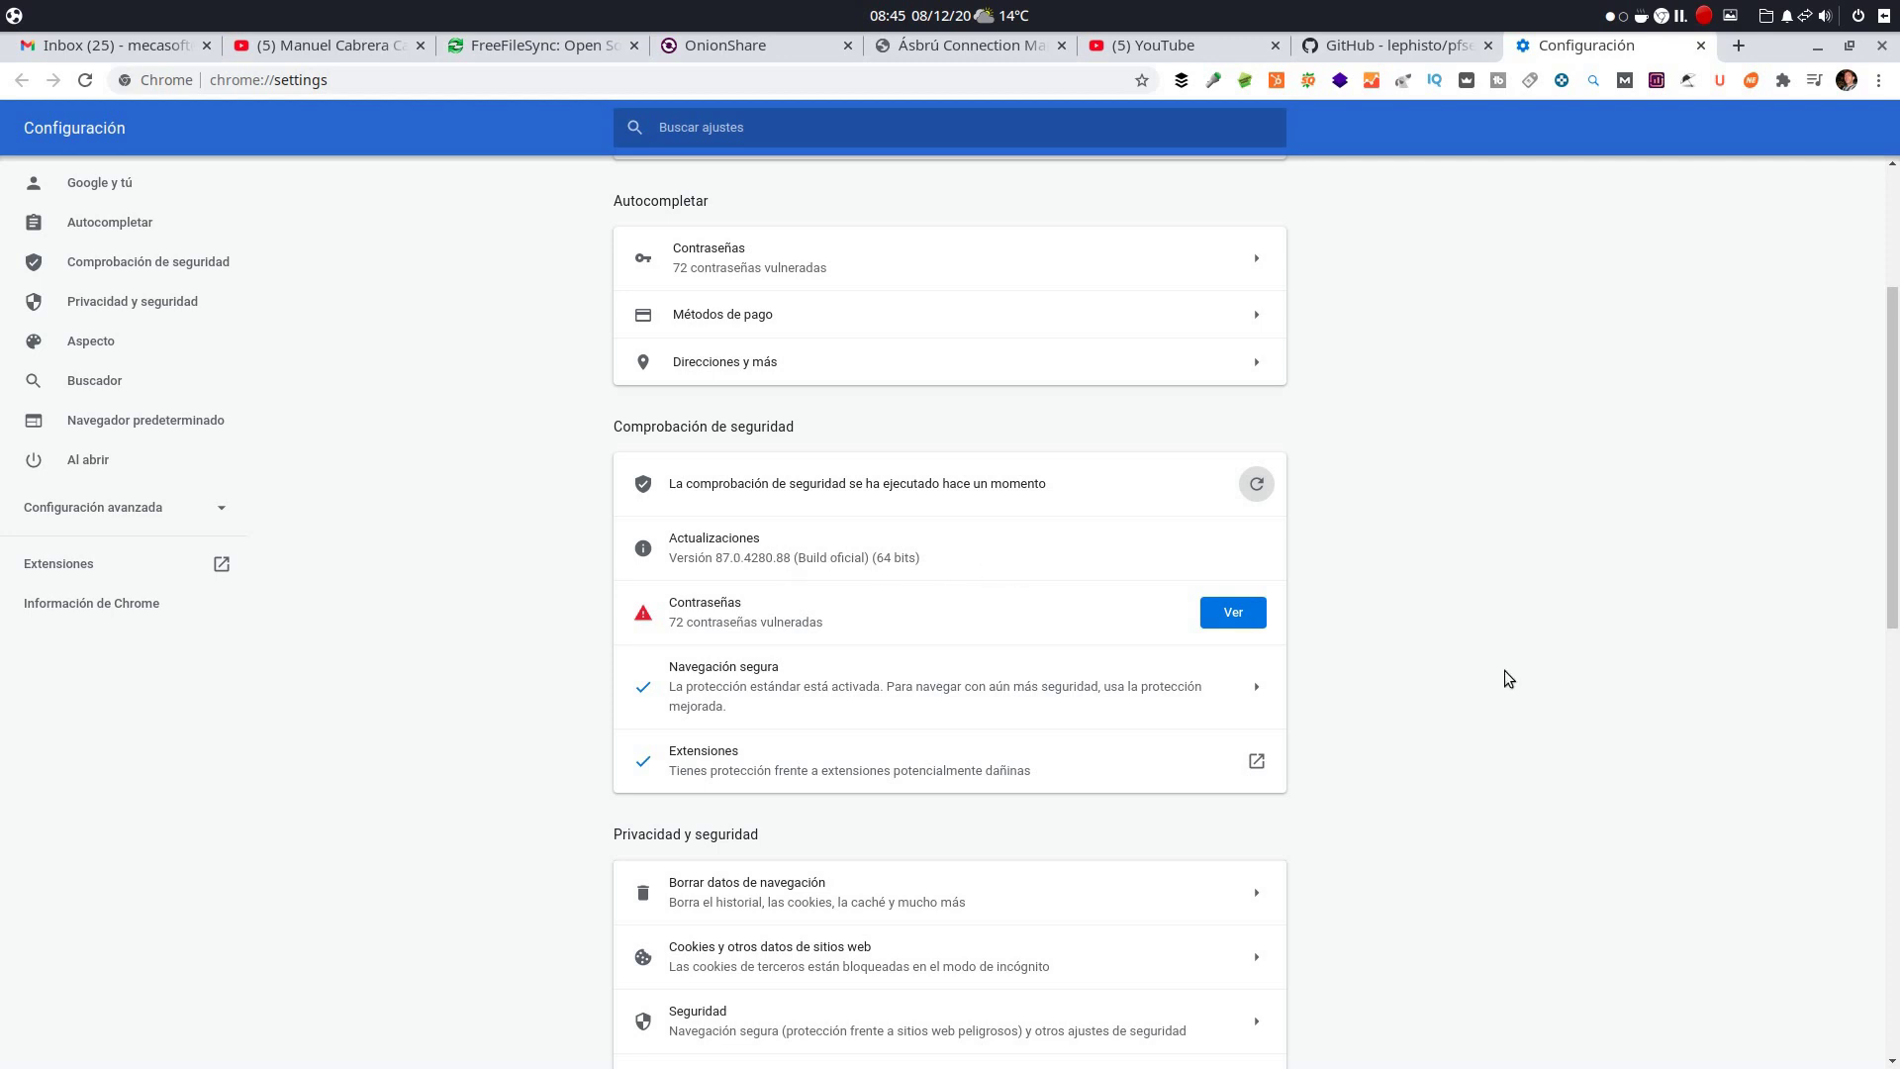
{"action": "scroll", "coordinate": [1504, 669], "scroll_direction": "down", "scroll_amount": 2}
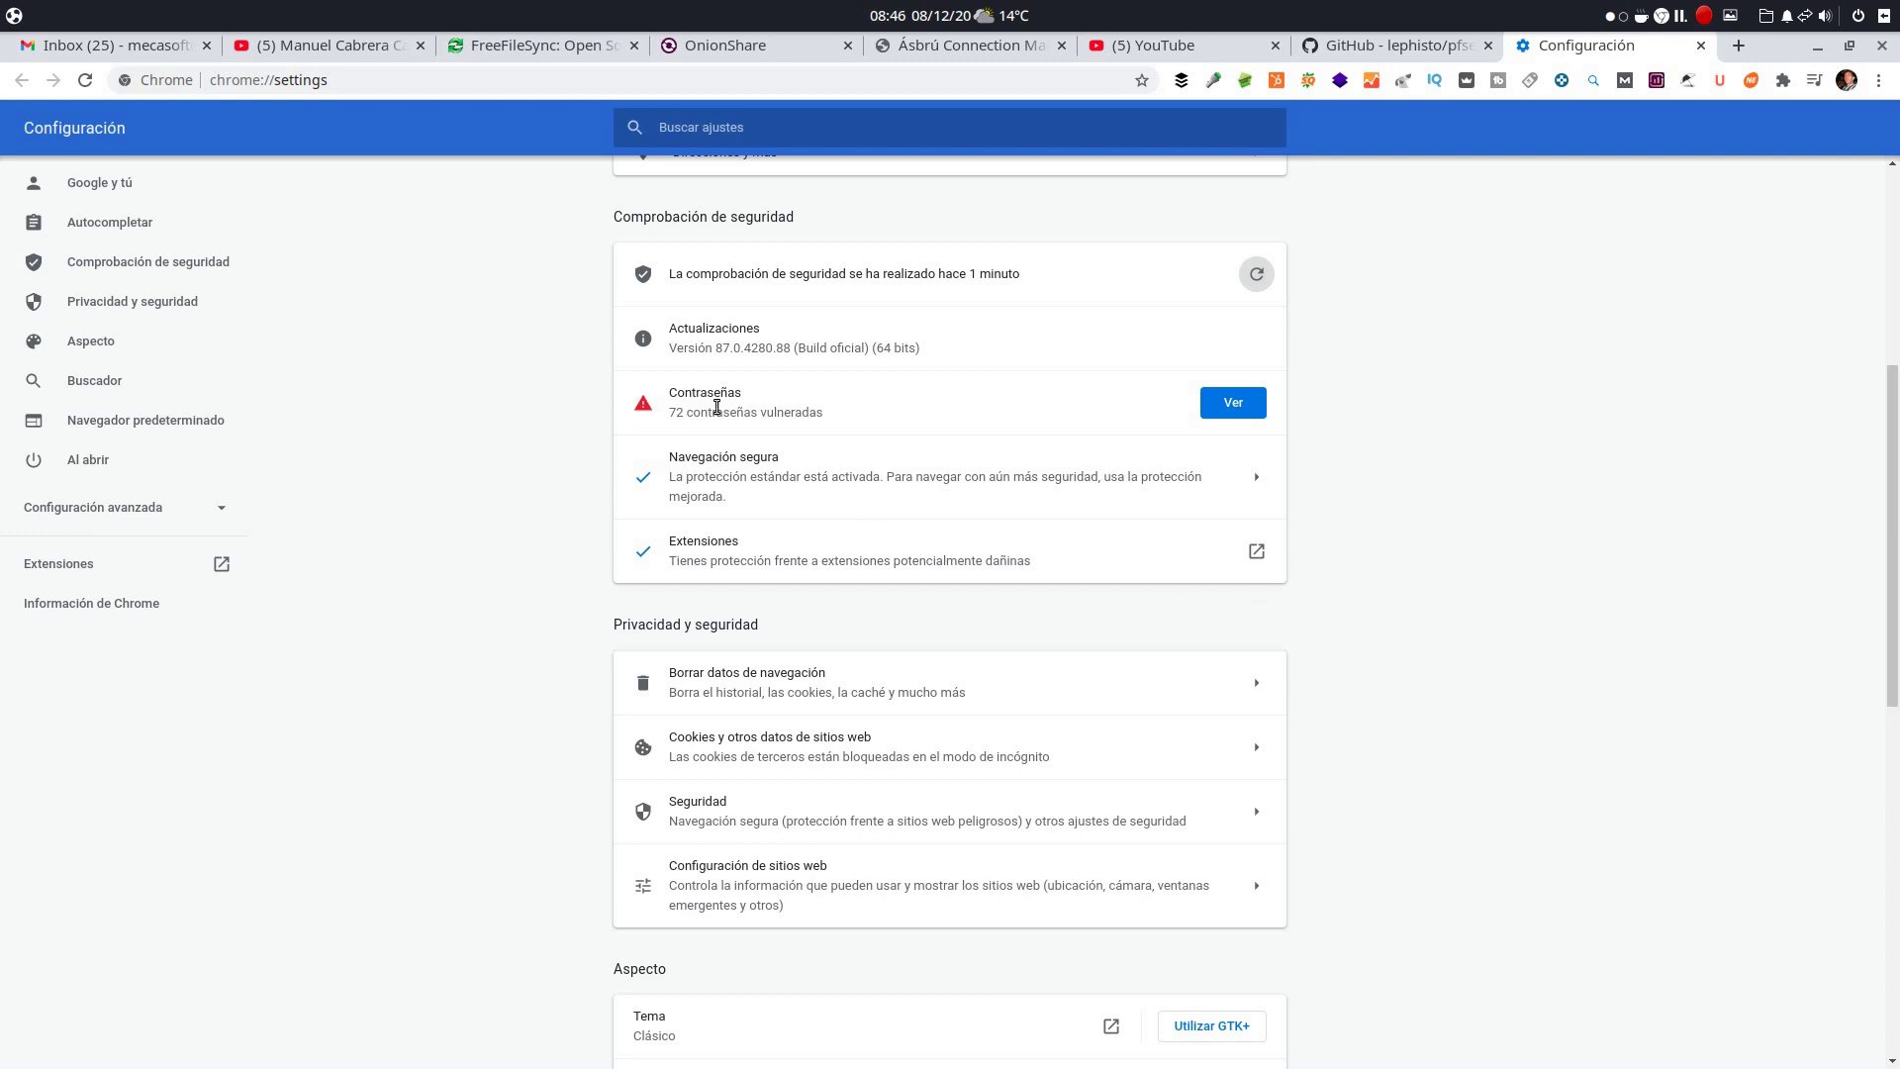
Open the compromised passwords from the safety check and look through the whole list of affected sites and accounts.
{"action": "left_click", "coordinate": [1233, 404]}
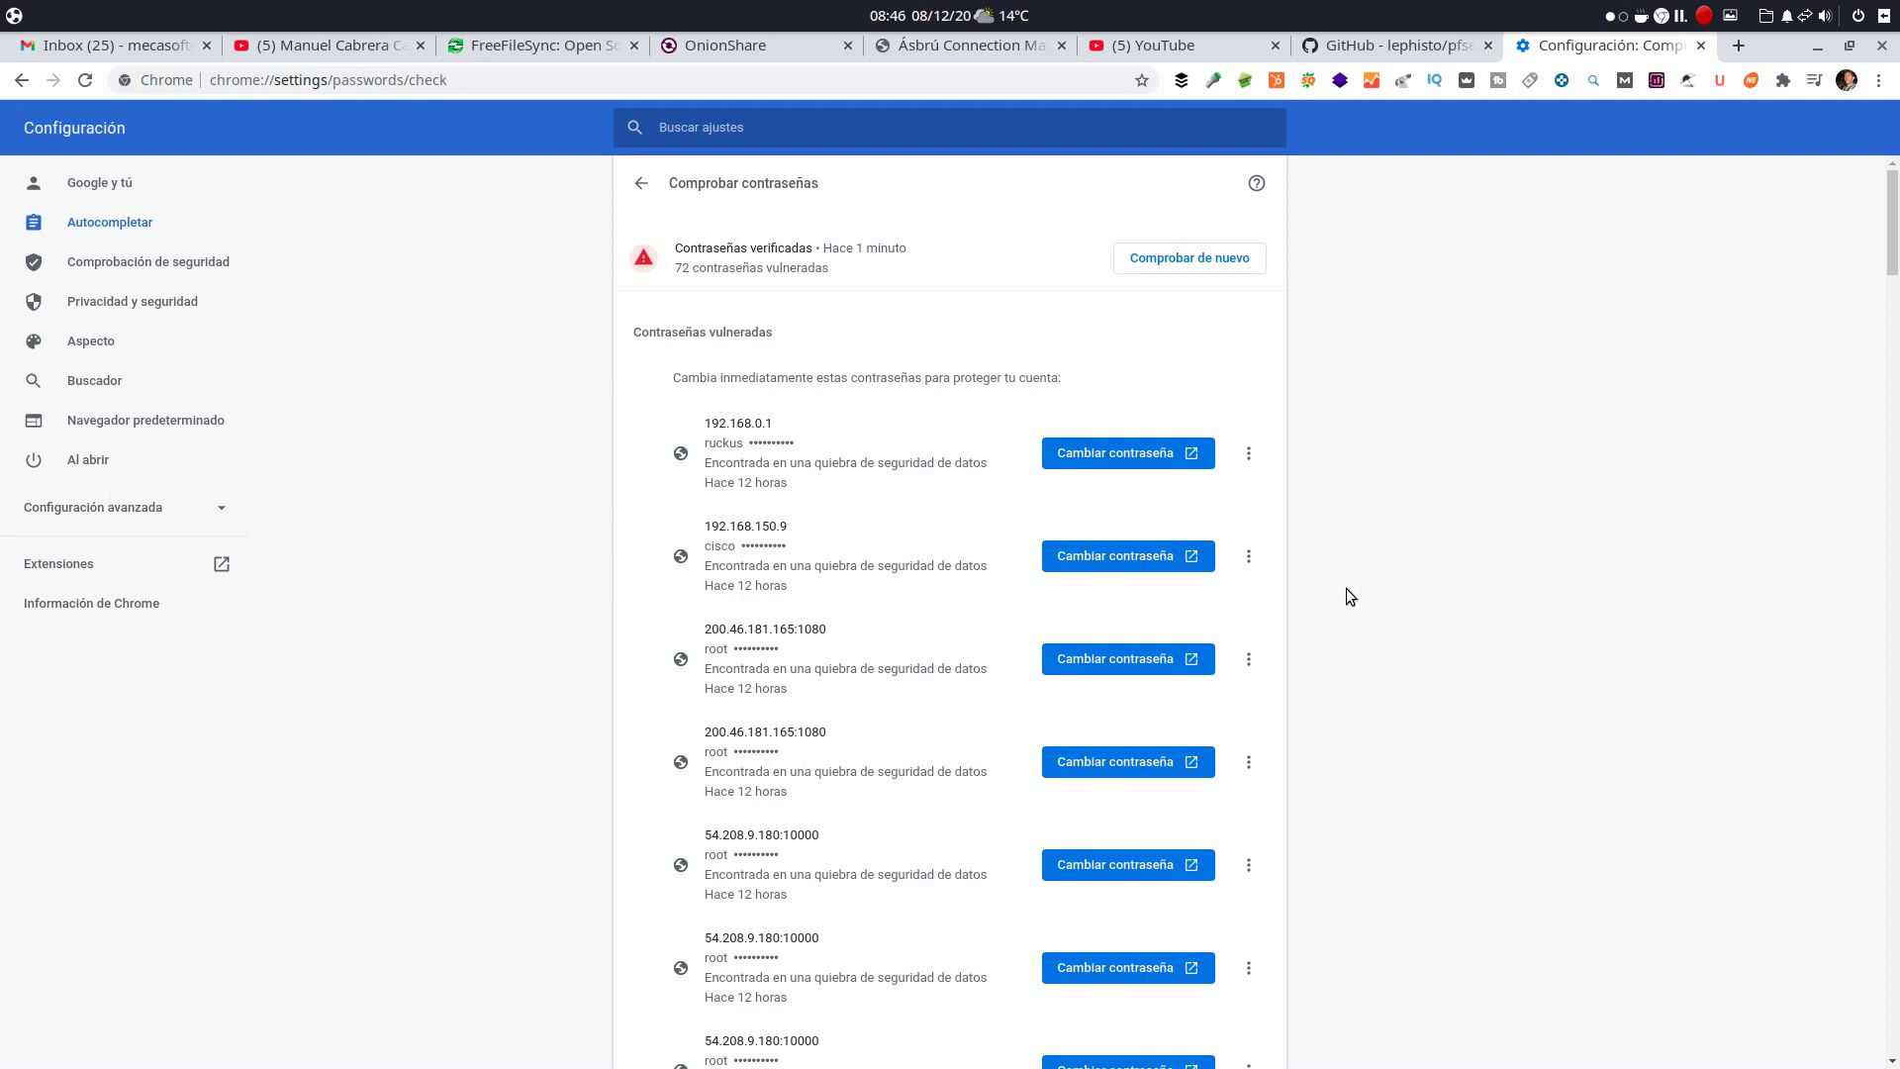
{"action": "scroll", "coordinate": [1314, 592], "scroll_direction": "down", "scroll_amount": 2}
{"action": "scroll", "coordinate": [1315, 591], "scroll_direction": "up", "scroll_amount": 2}
{"action": "scroll", "coordinate": [669, 646], "scroll_direction": "down", "scroll_amount": 3}
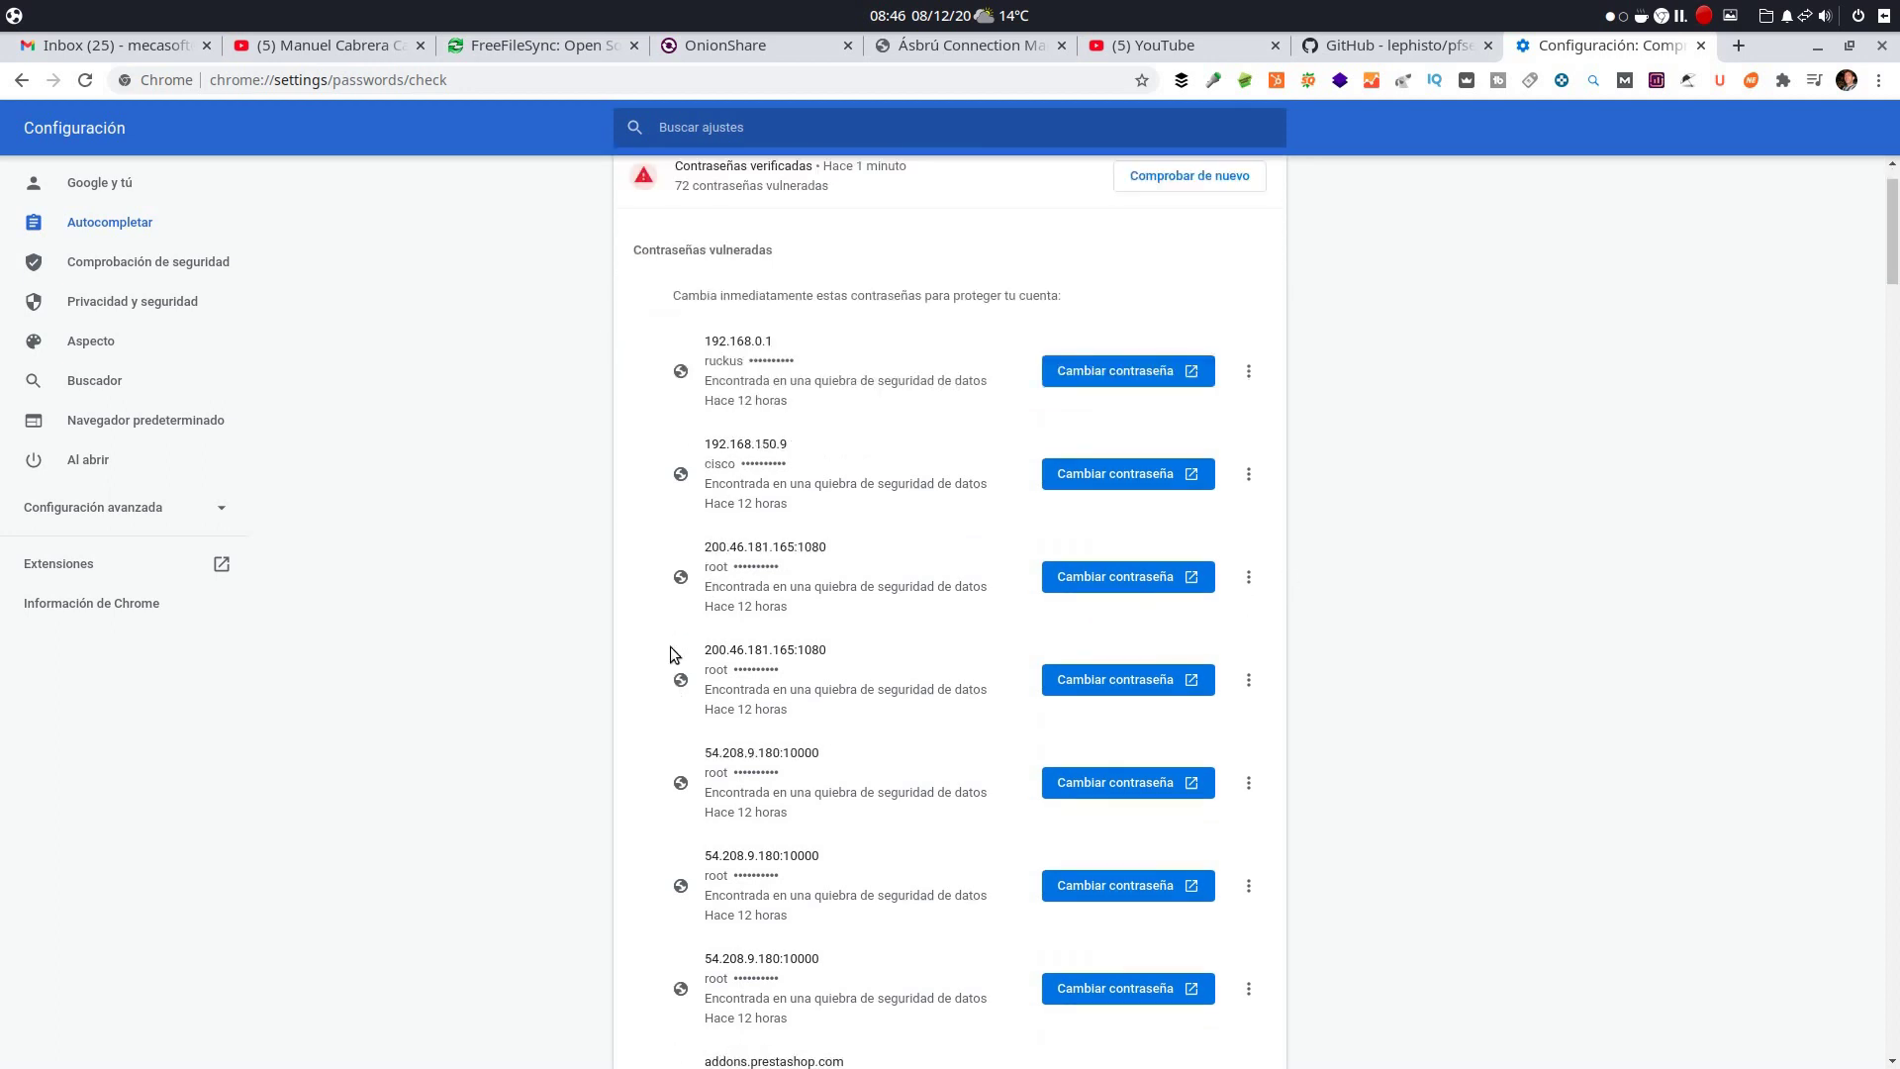
{"action": "scroll", "coordinate": [669, 645], "scroll_direction": "down", "scroll_amount": 10}
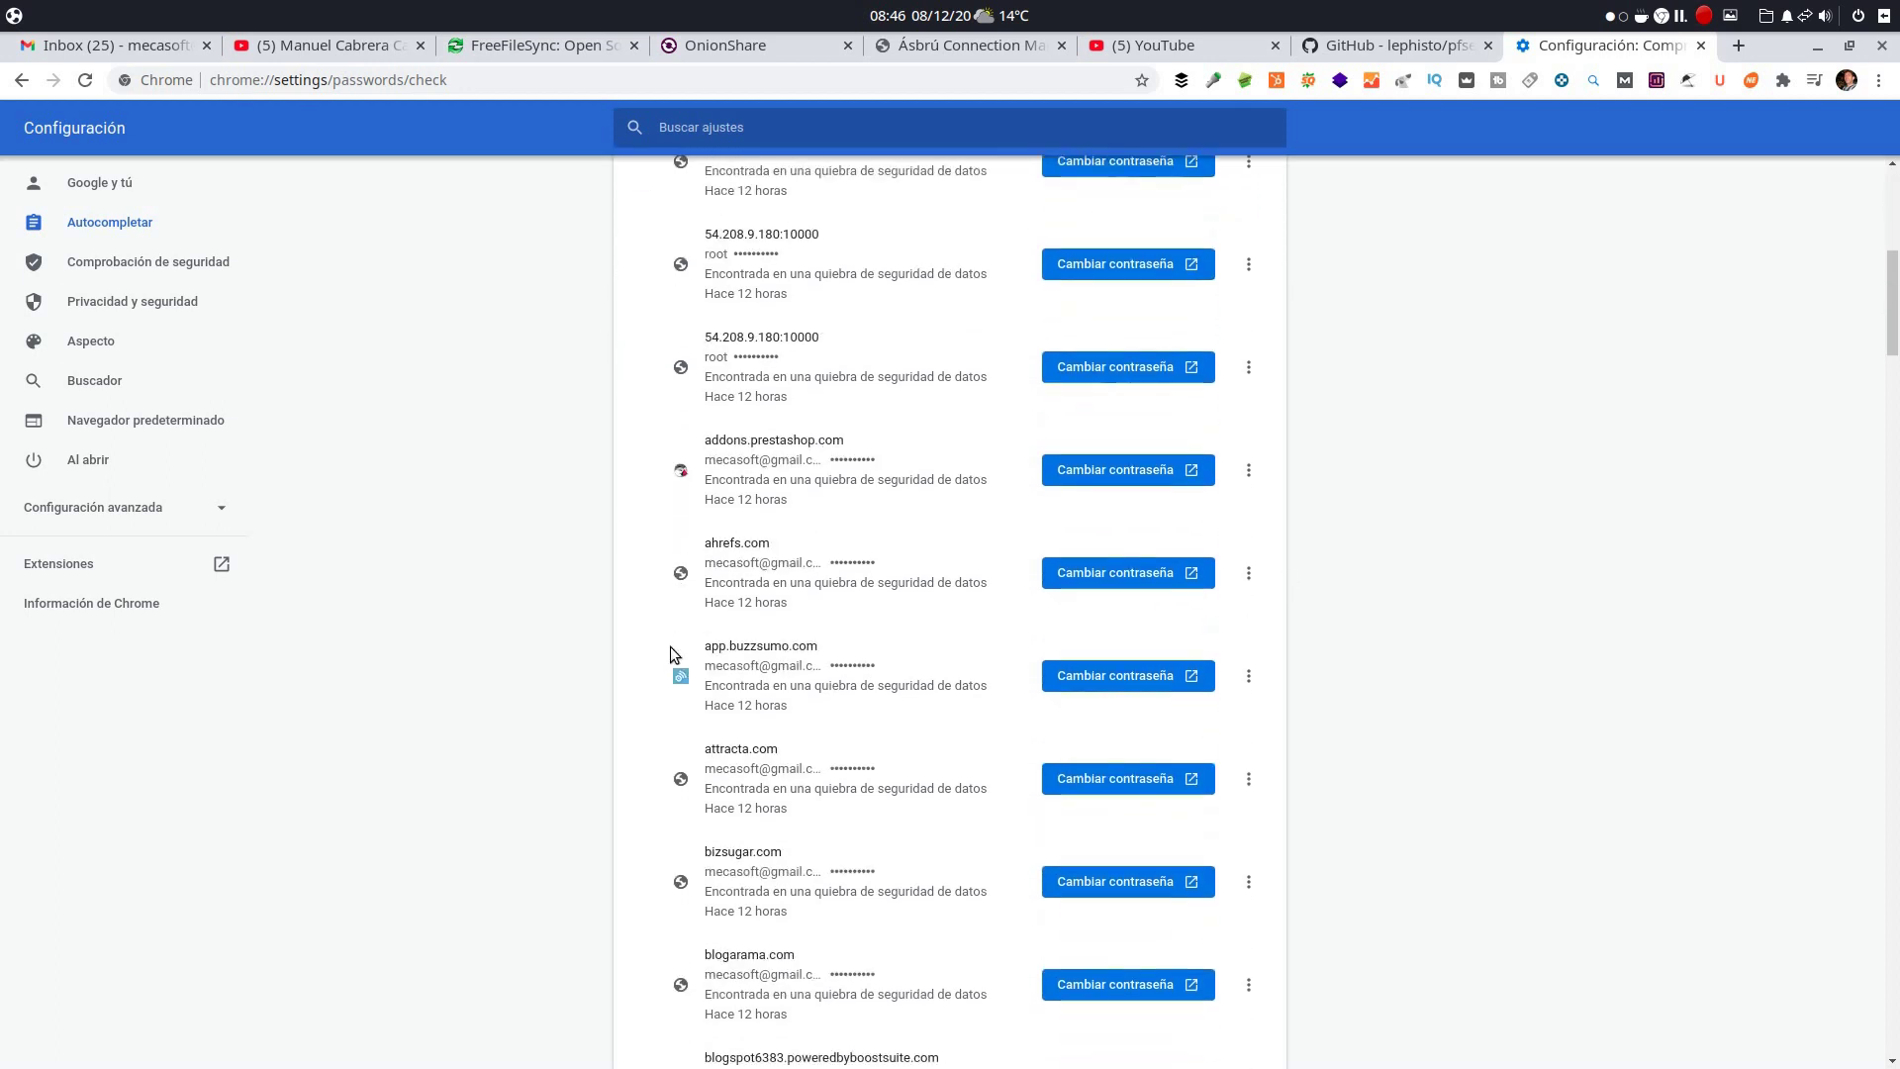
{"action": "scroll", "coordinate": [670, 647], "scroll_direction": "down", "scroll_amount": 20}
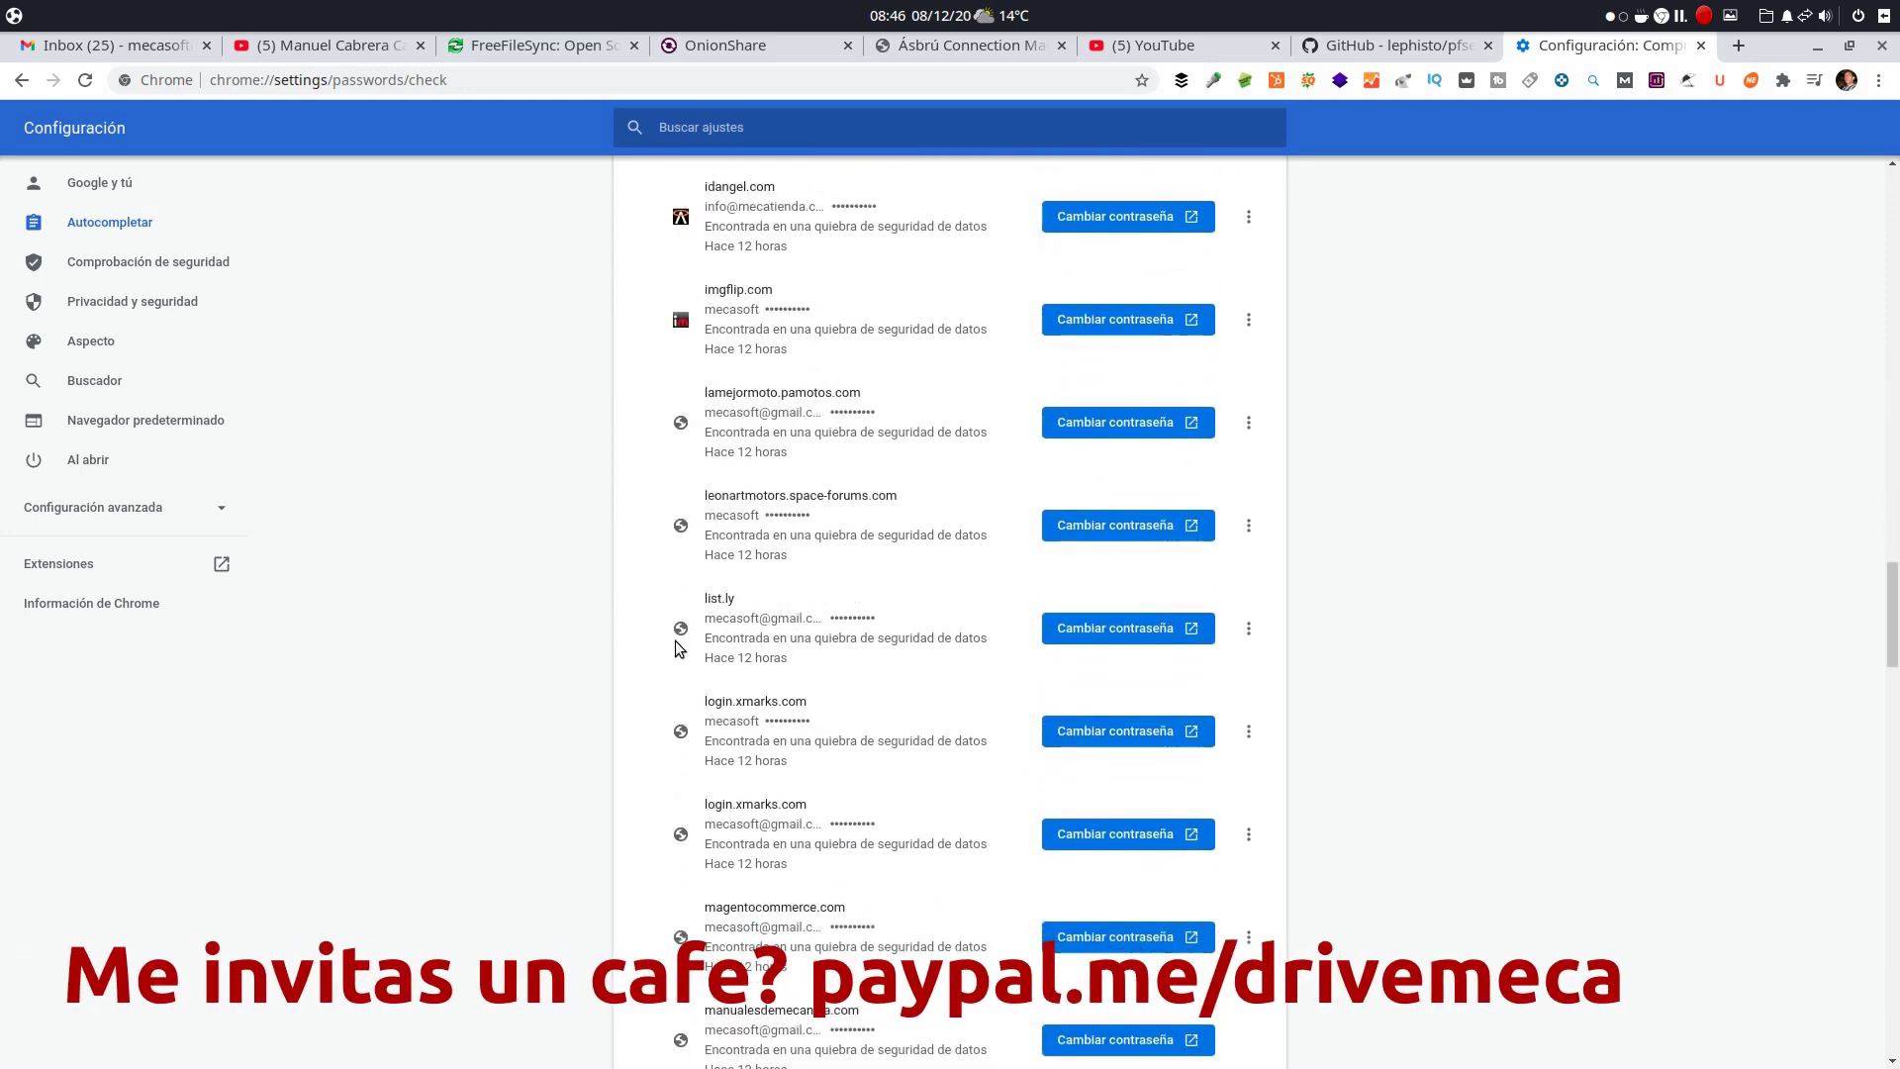
{"action": "scroll", "coordinate": [1476, 495], "scroll_direction": "down", "scroll_amount": 15}
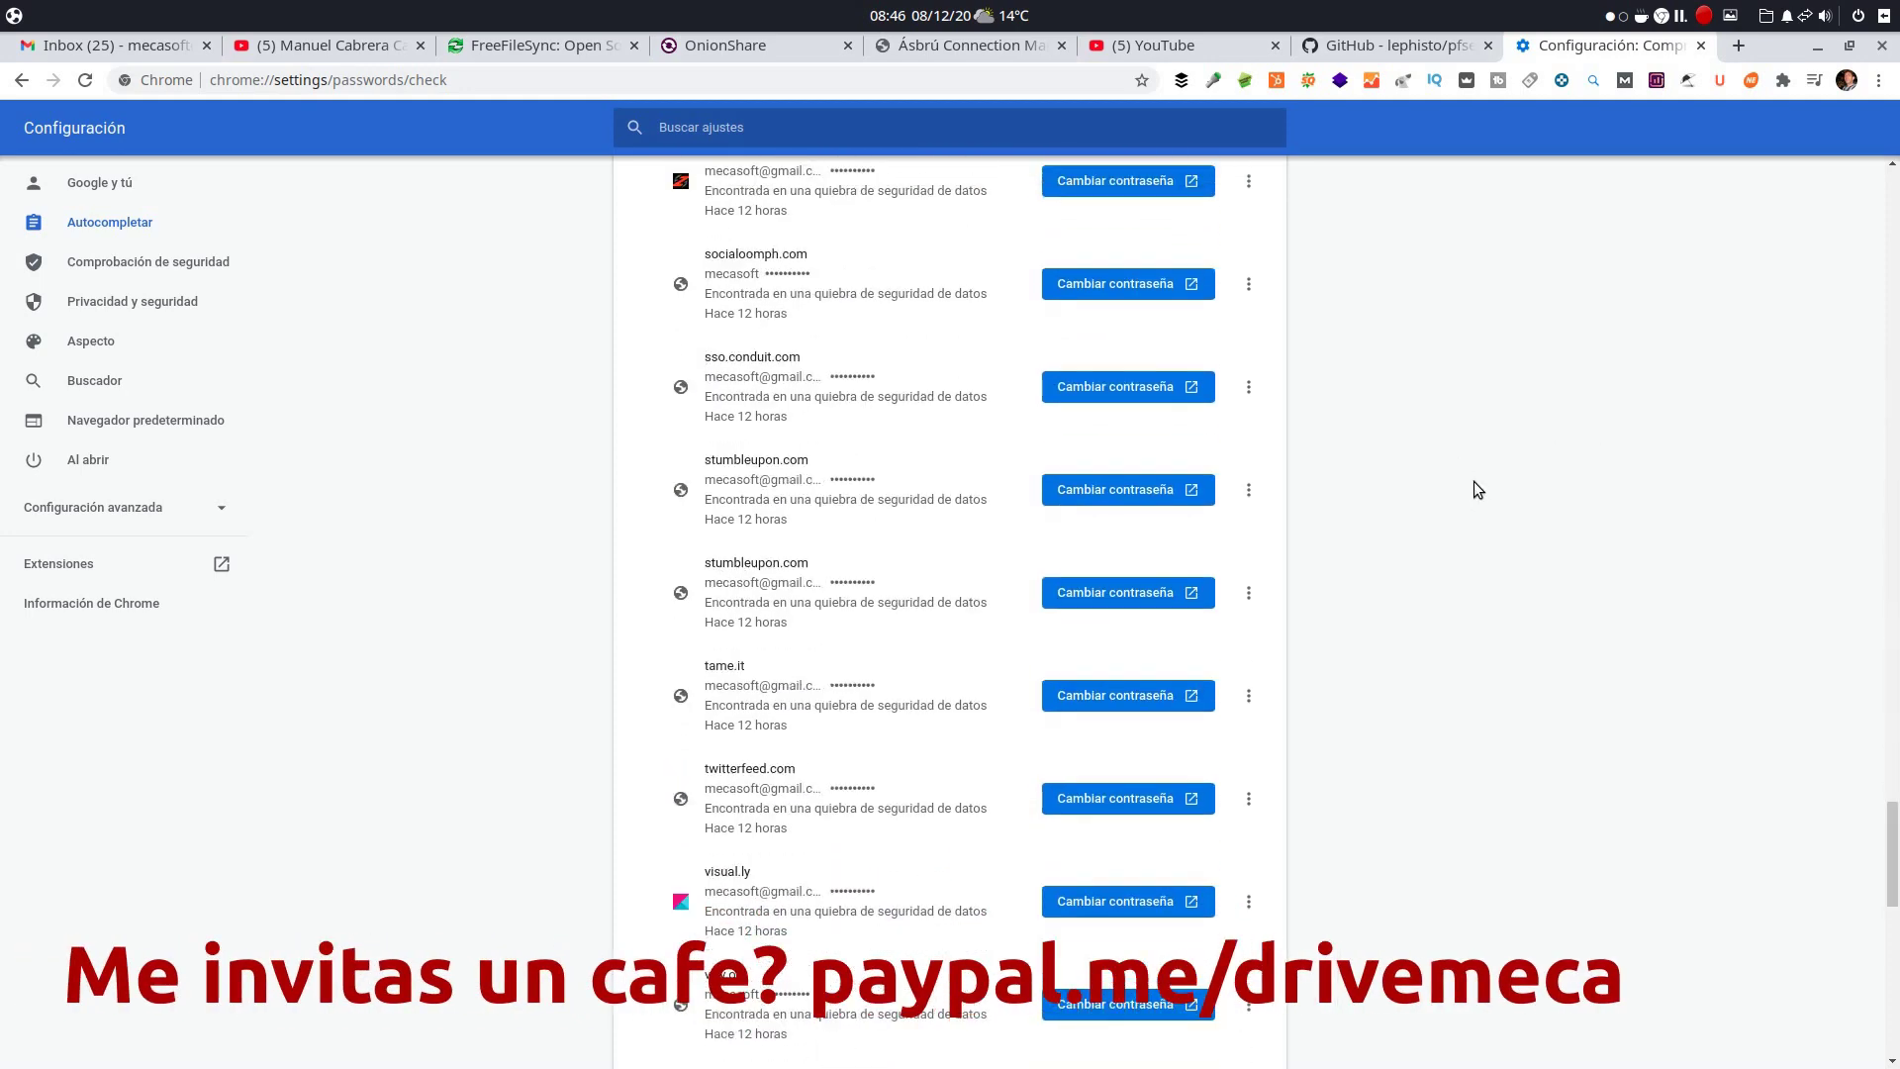
{"action": "scroll", "coordinate": [1474, 478], "scroll_direction": "down", "scroll_amount": 7}
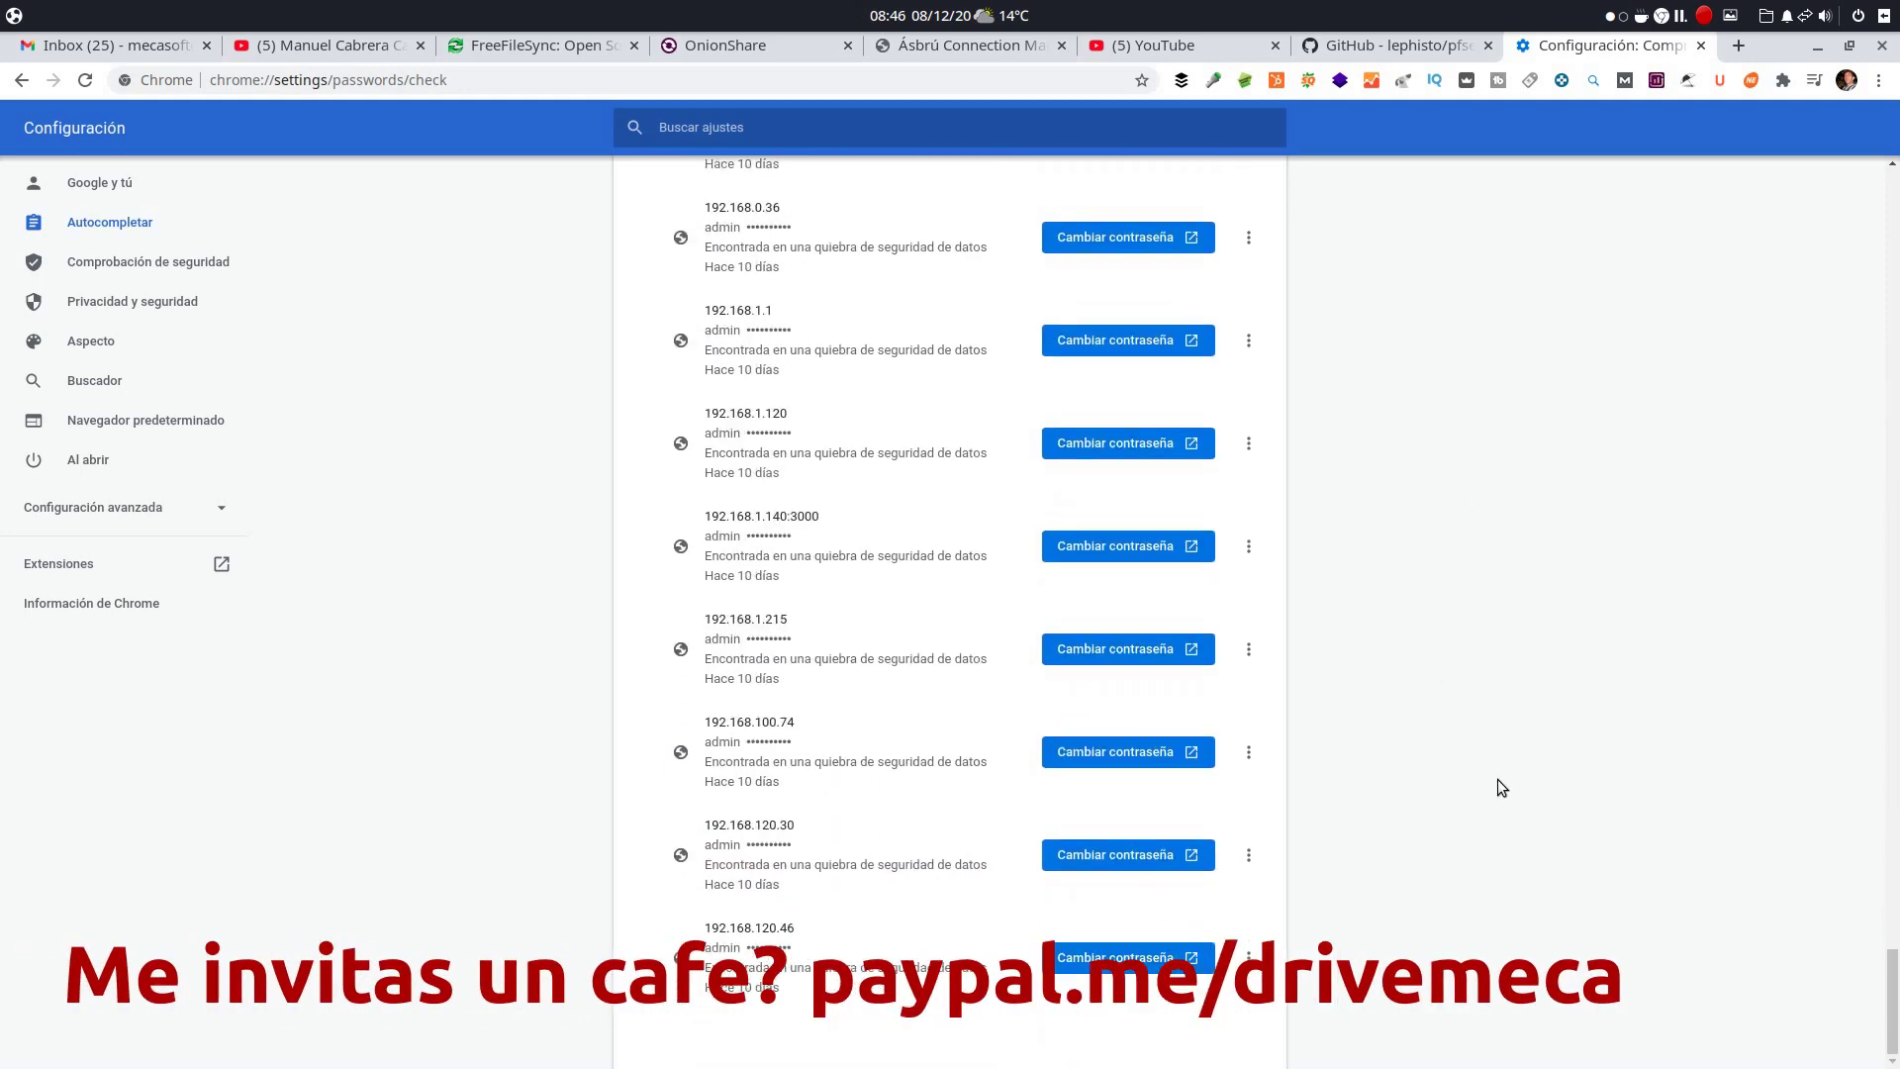
{"action": "left_click_drag", "start_coordinate": [1891, 1016], "coordinate": [1861, 289]}
{"action": "scroll", "coordinate": [1418, 705], "scroll_direction": "up", "scroll_amount": 4}
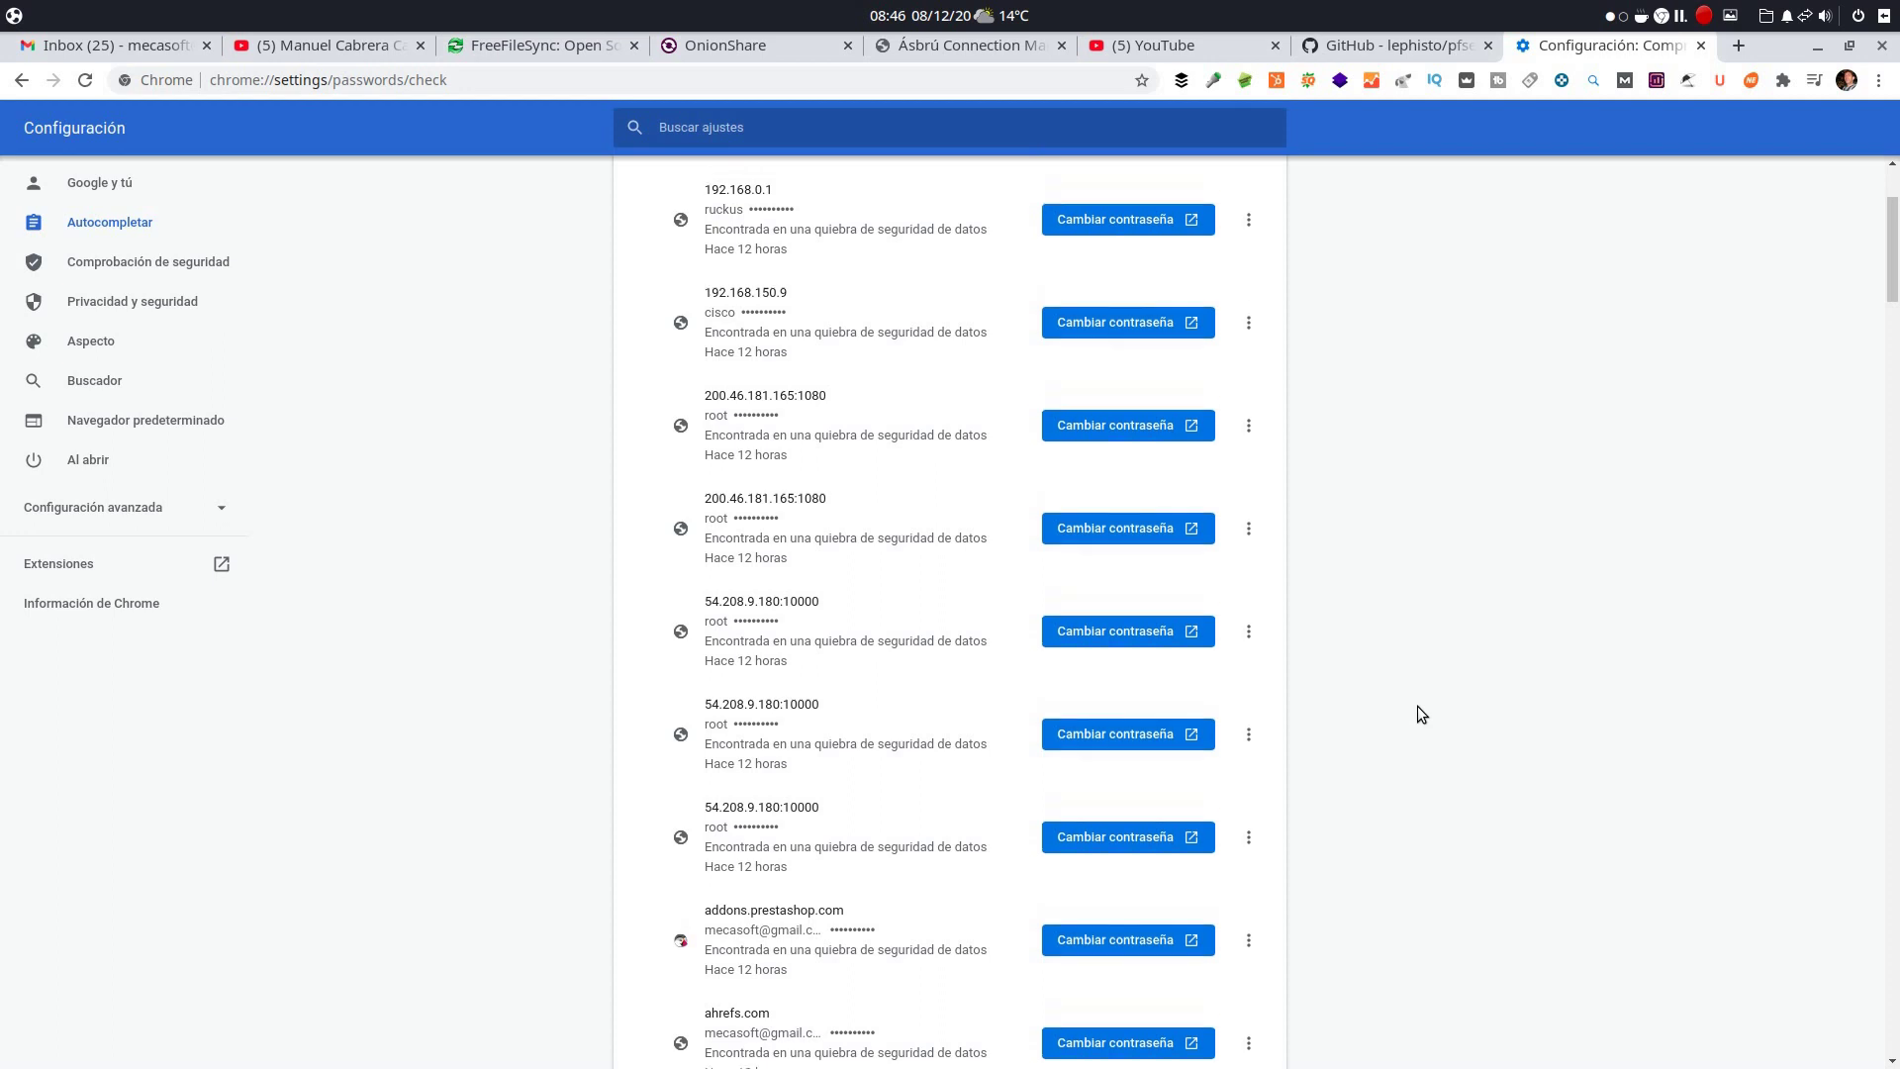
{"action": "scroll", "coordinate": [1417, 715], "scroll_direction": "up", "scroll_amount": 3}
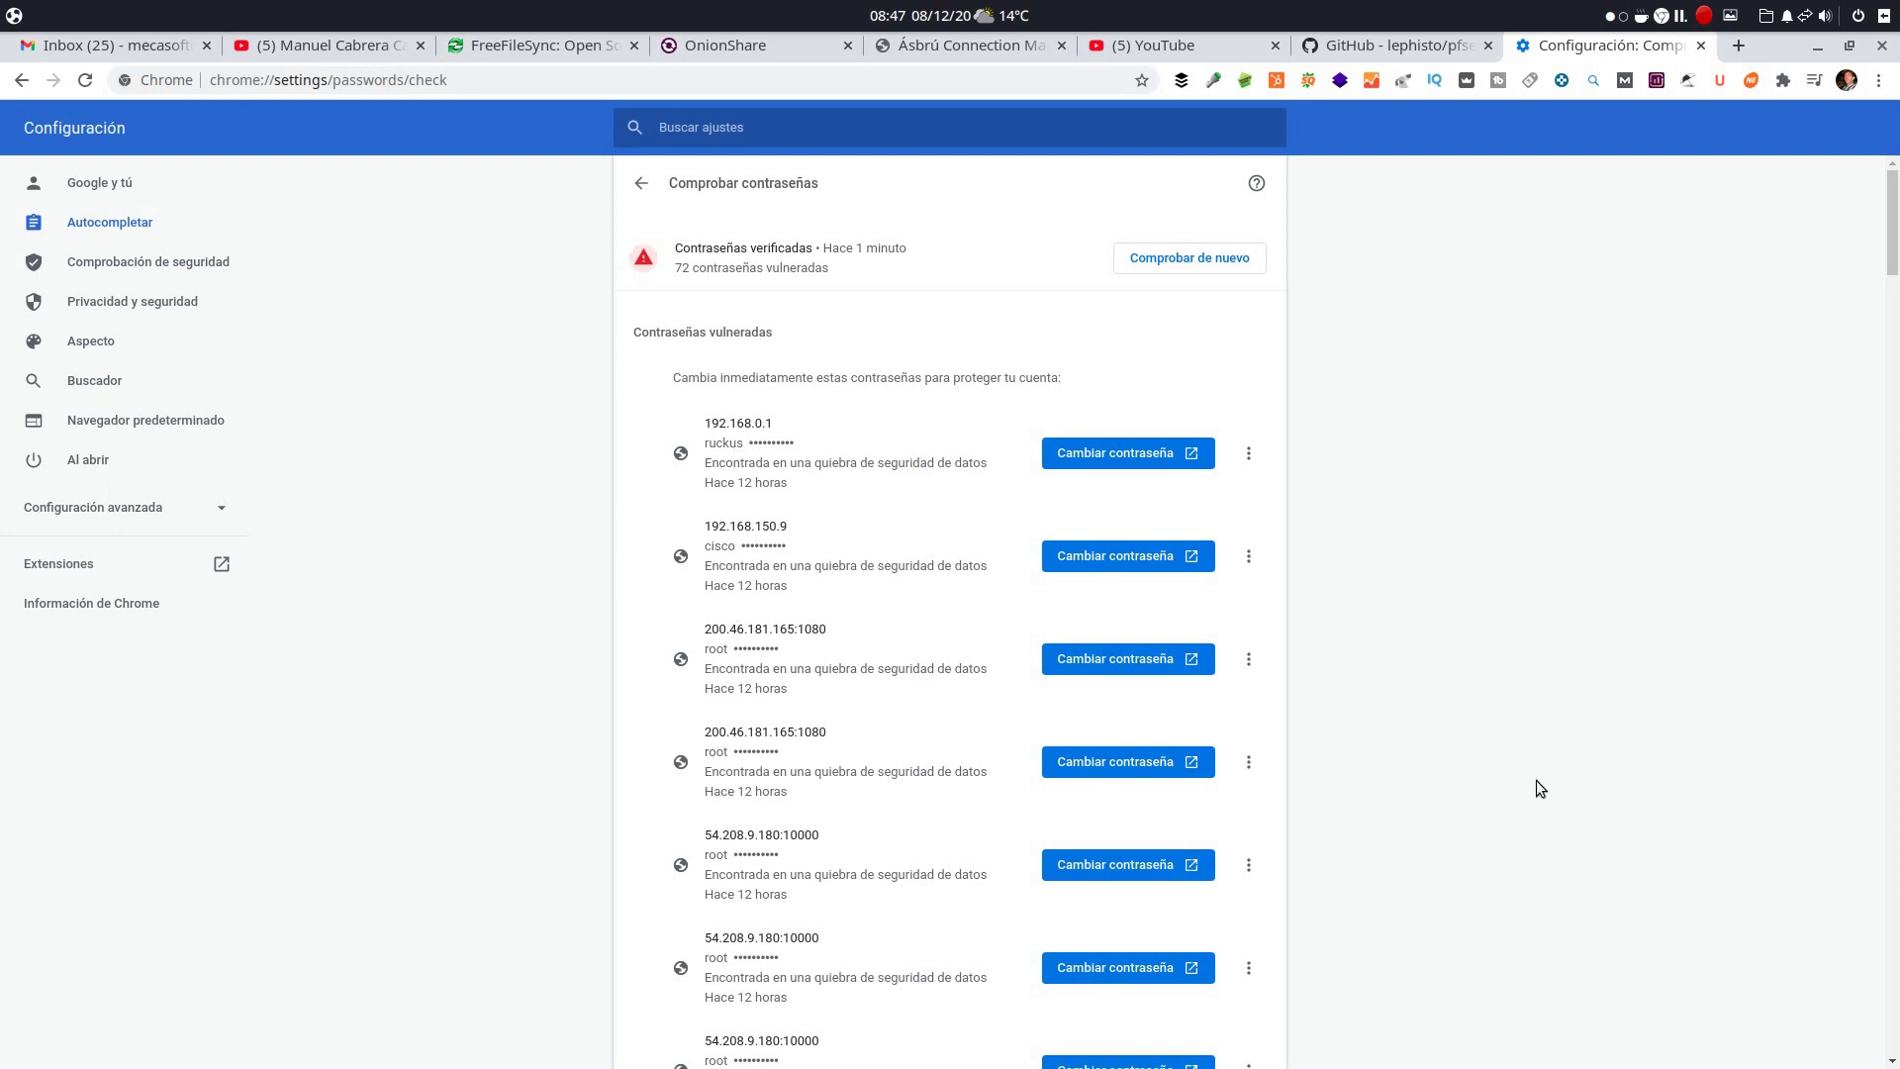
{"action": "scroll", "coordinate": [1409, 769], "scroll_direction": "down", "scroll_amount": 2}
{"action": "scroll", "coordinate": [1405, 760], "scroll_direction": "up", "scroll_amount": 1}
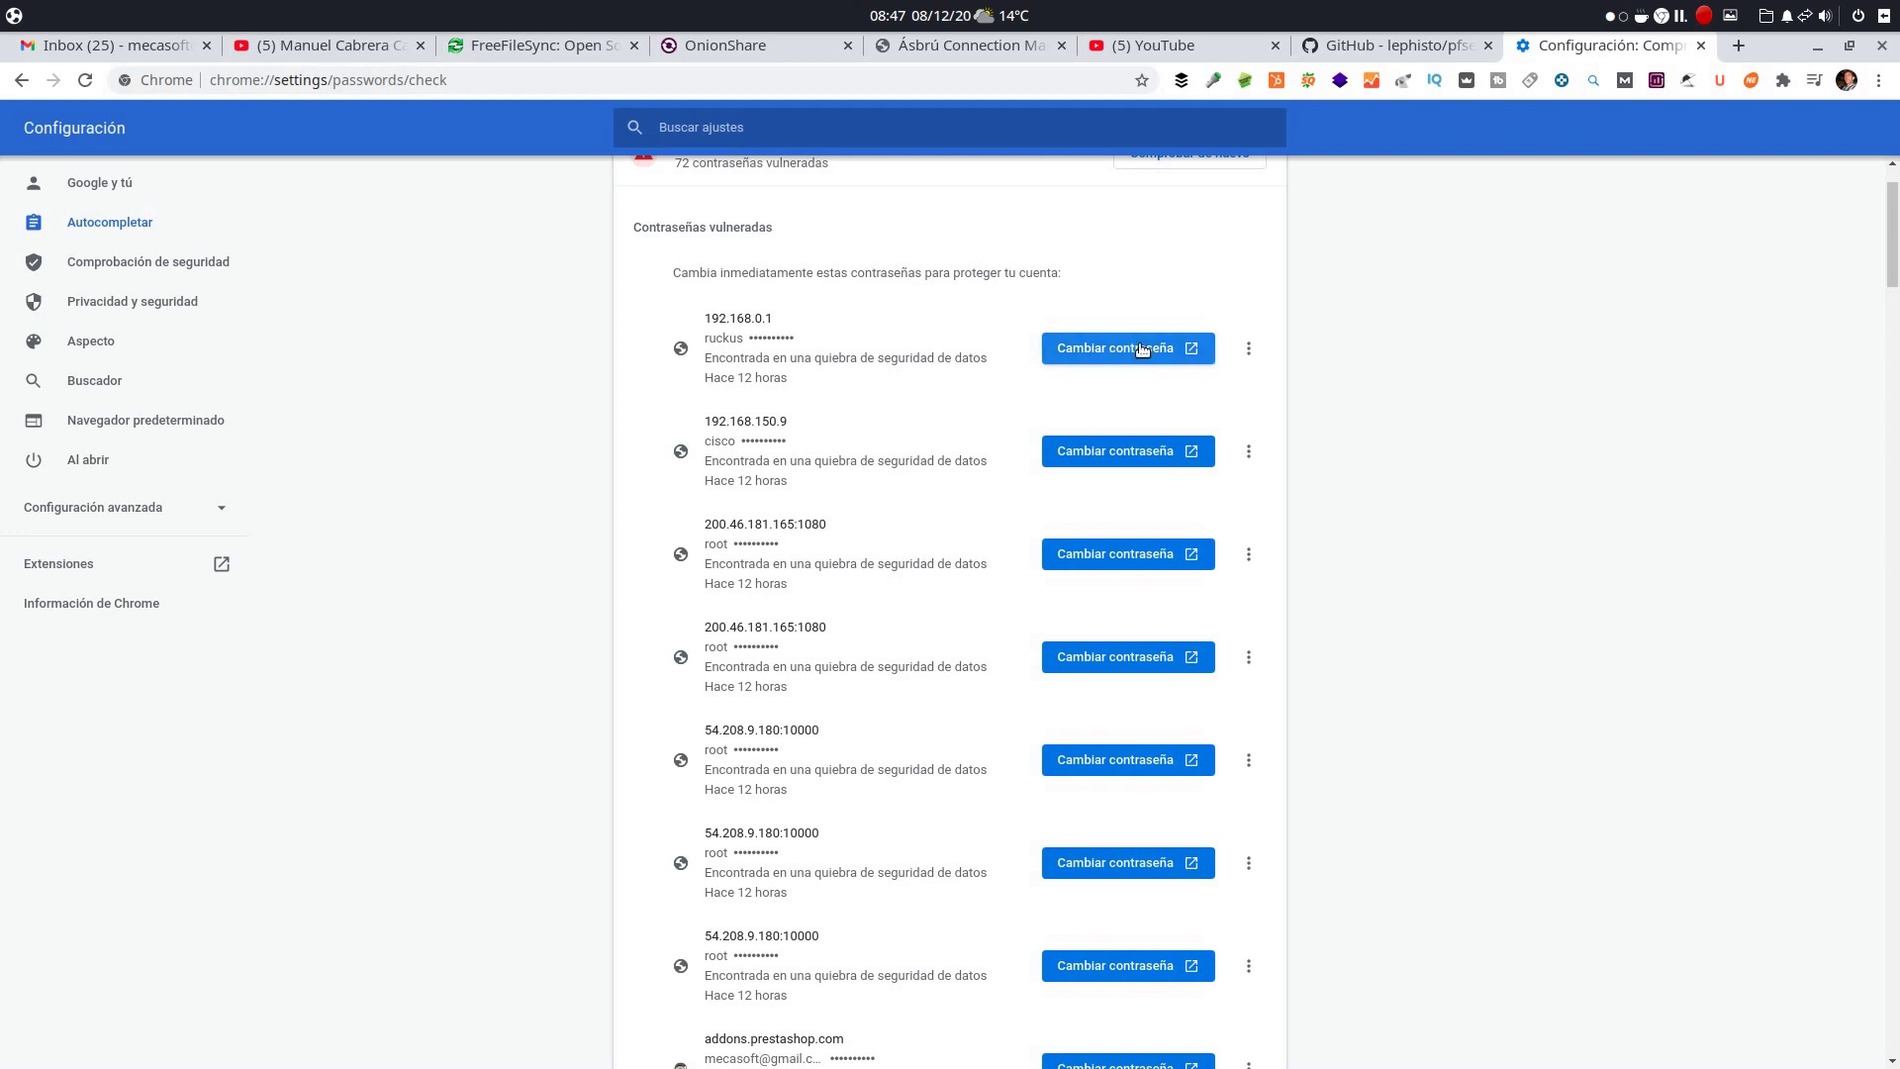
Remove the saved password for 192.168.0.1 from the compromised passwords and confirm the removal.
{"action": "left_click", "coordinate": [1252, 354]}
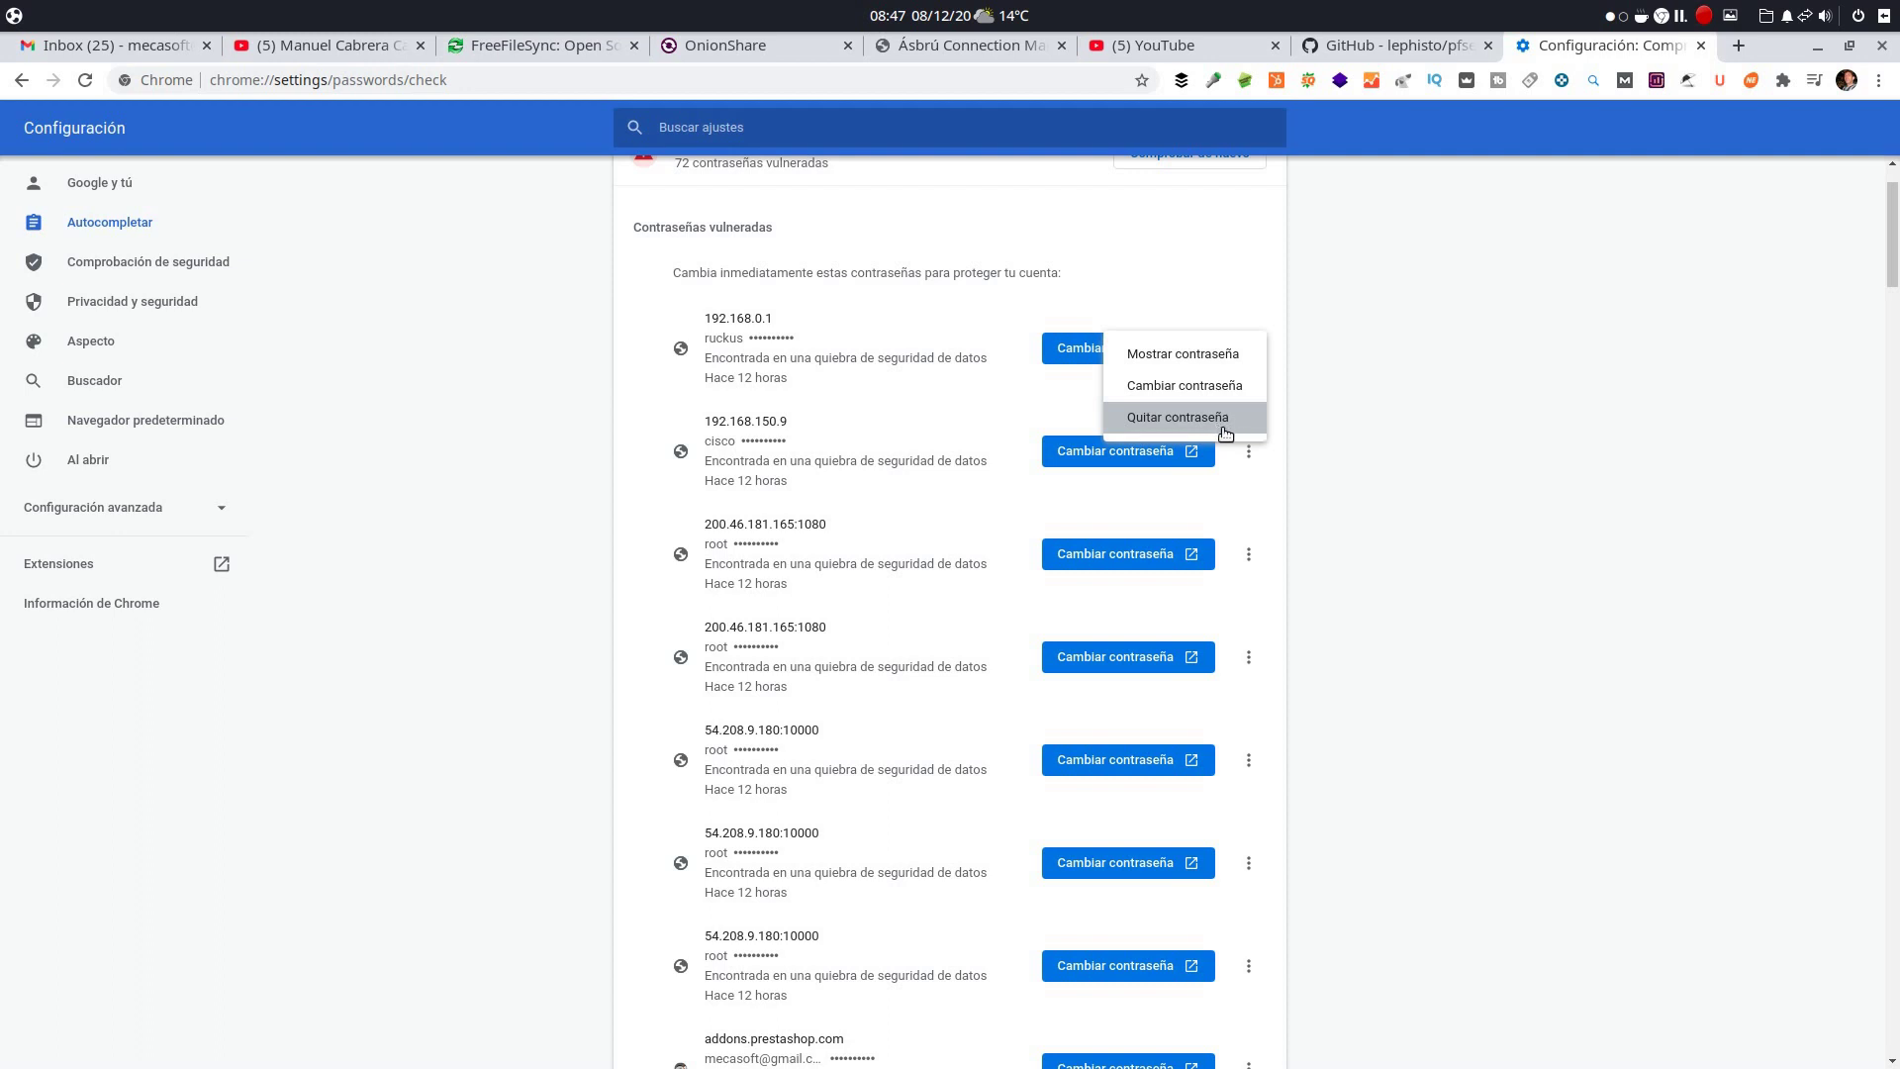
{"action": "left_click", "coordinate": [543, 408]}
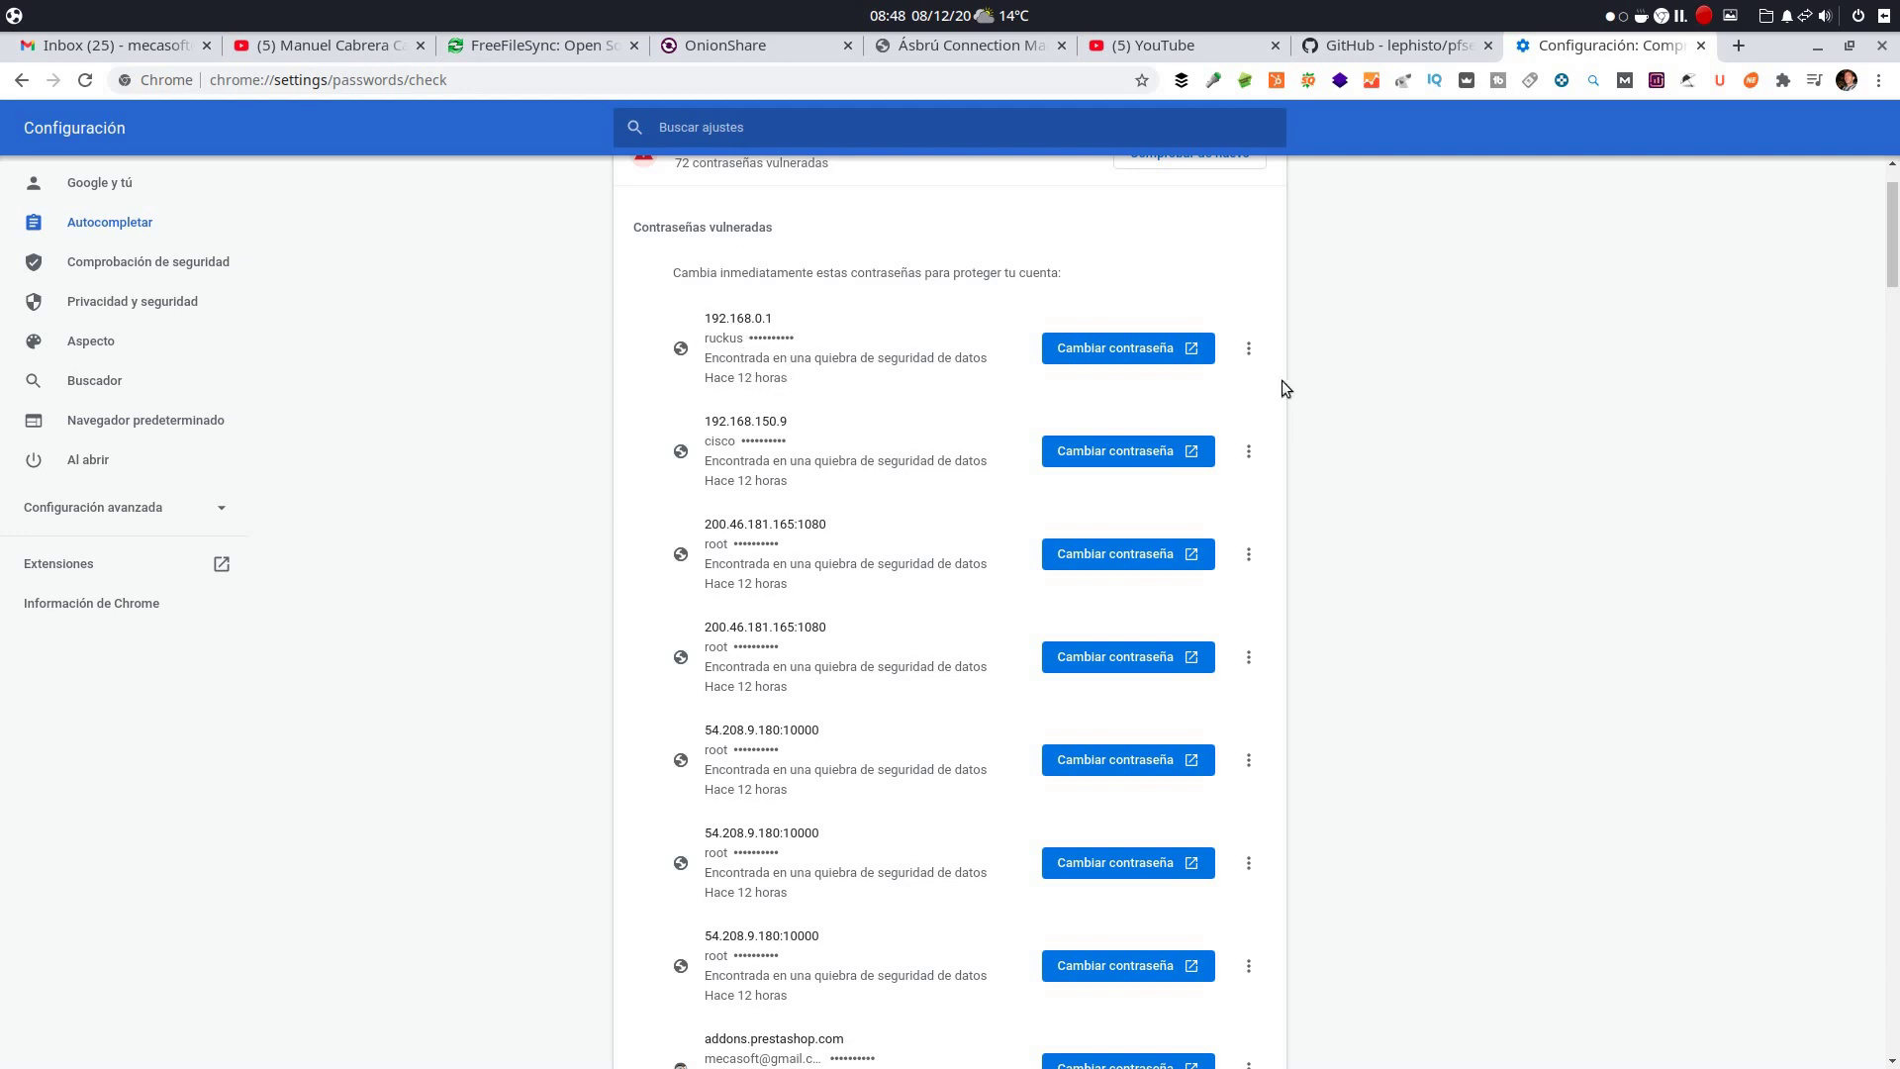
{"action": "left_click", "coordinate": [1248, 352]}
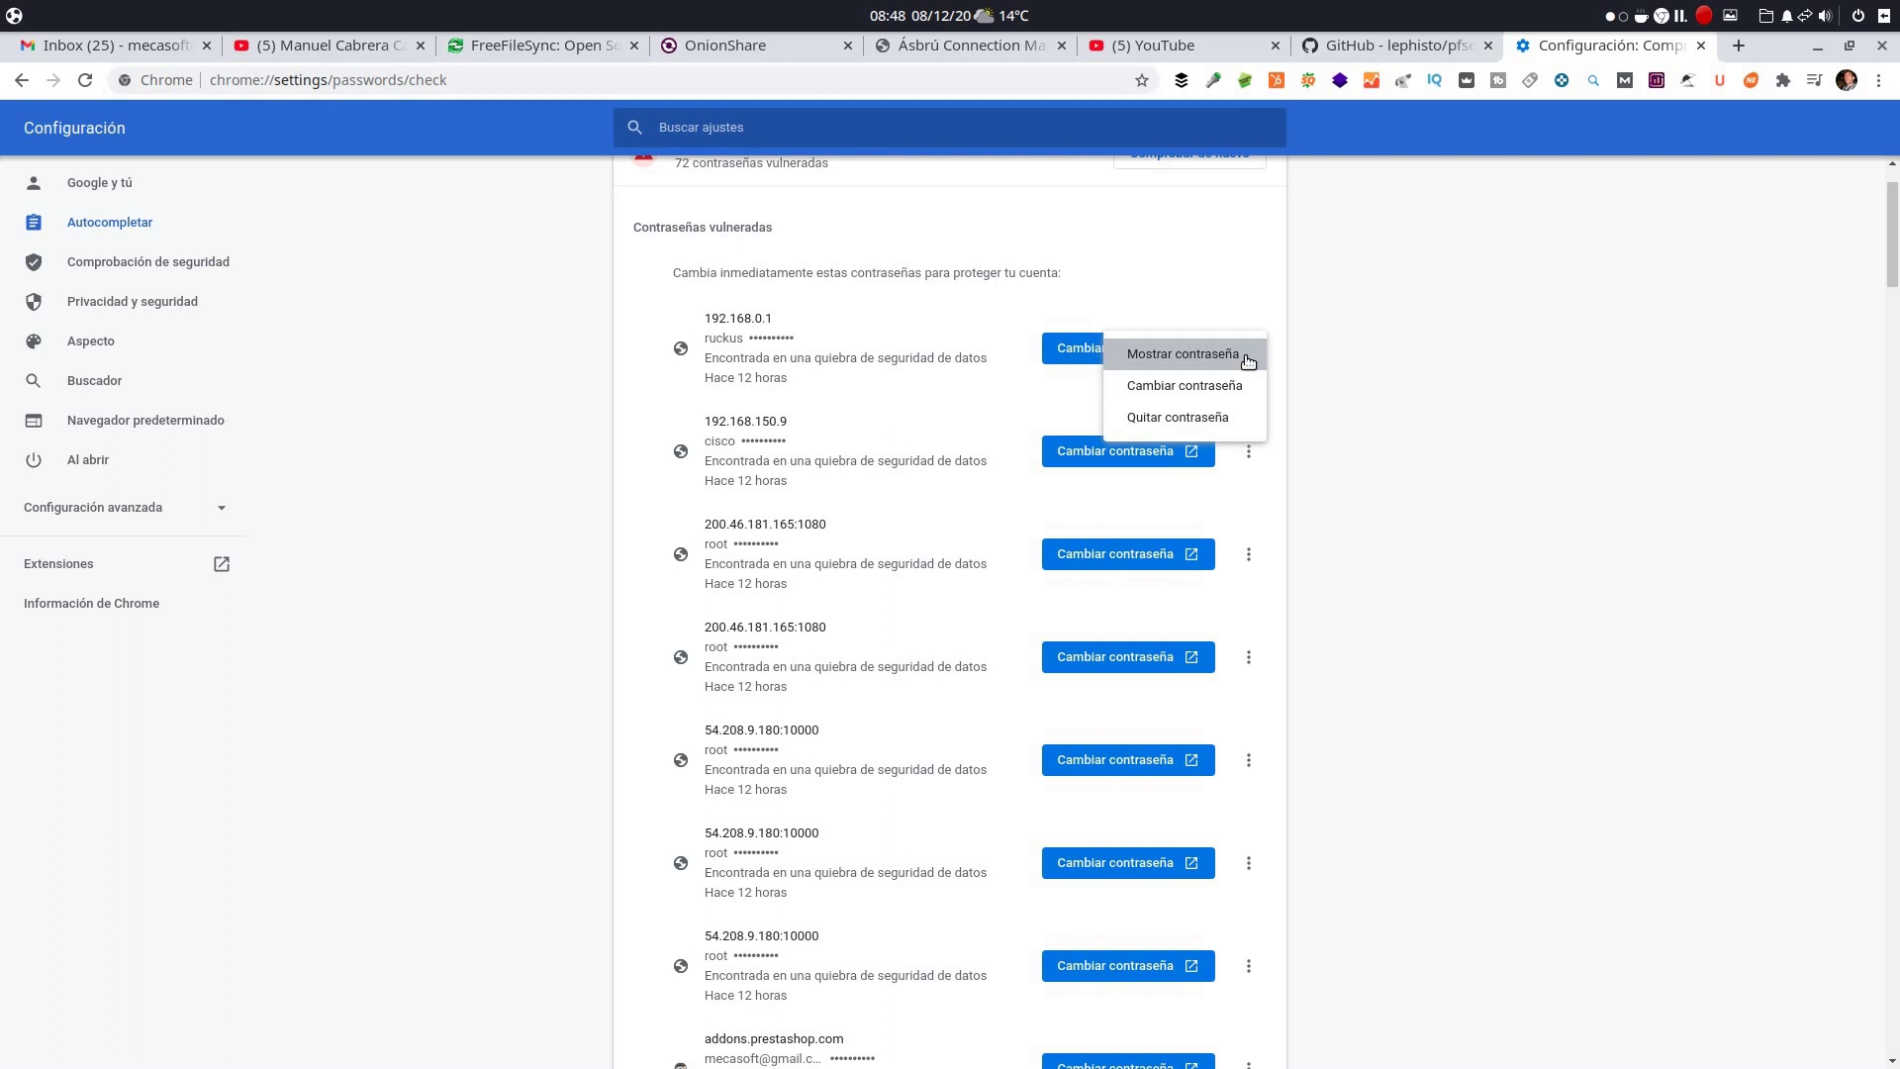
{"action": "left_click", "coordinate": [1250, 419]}
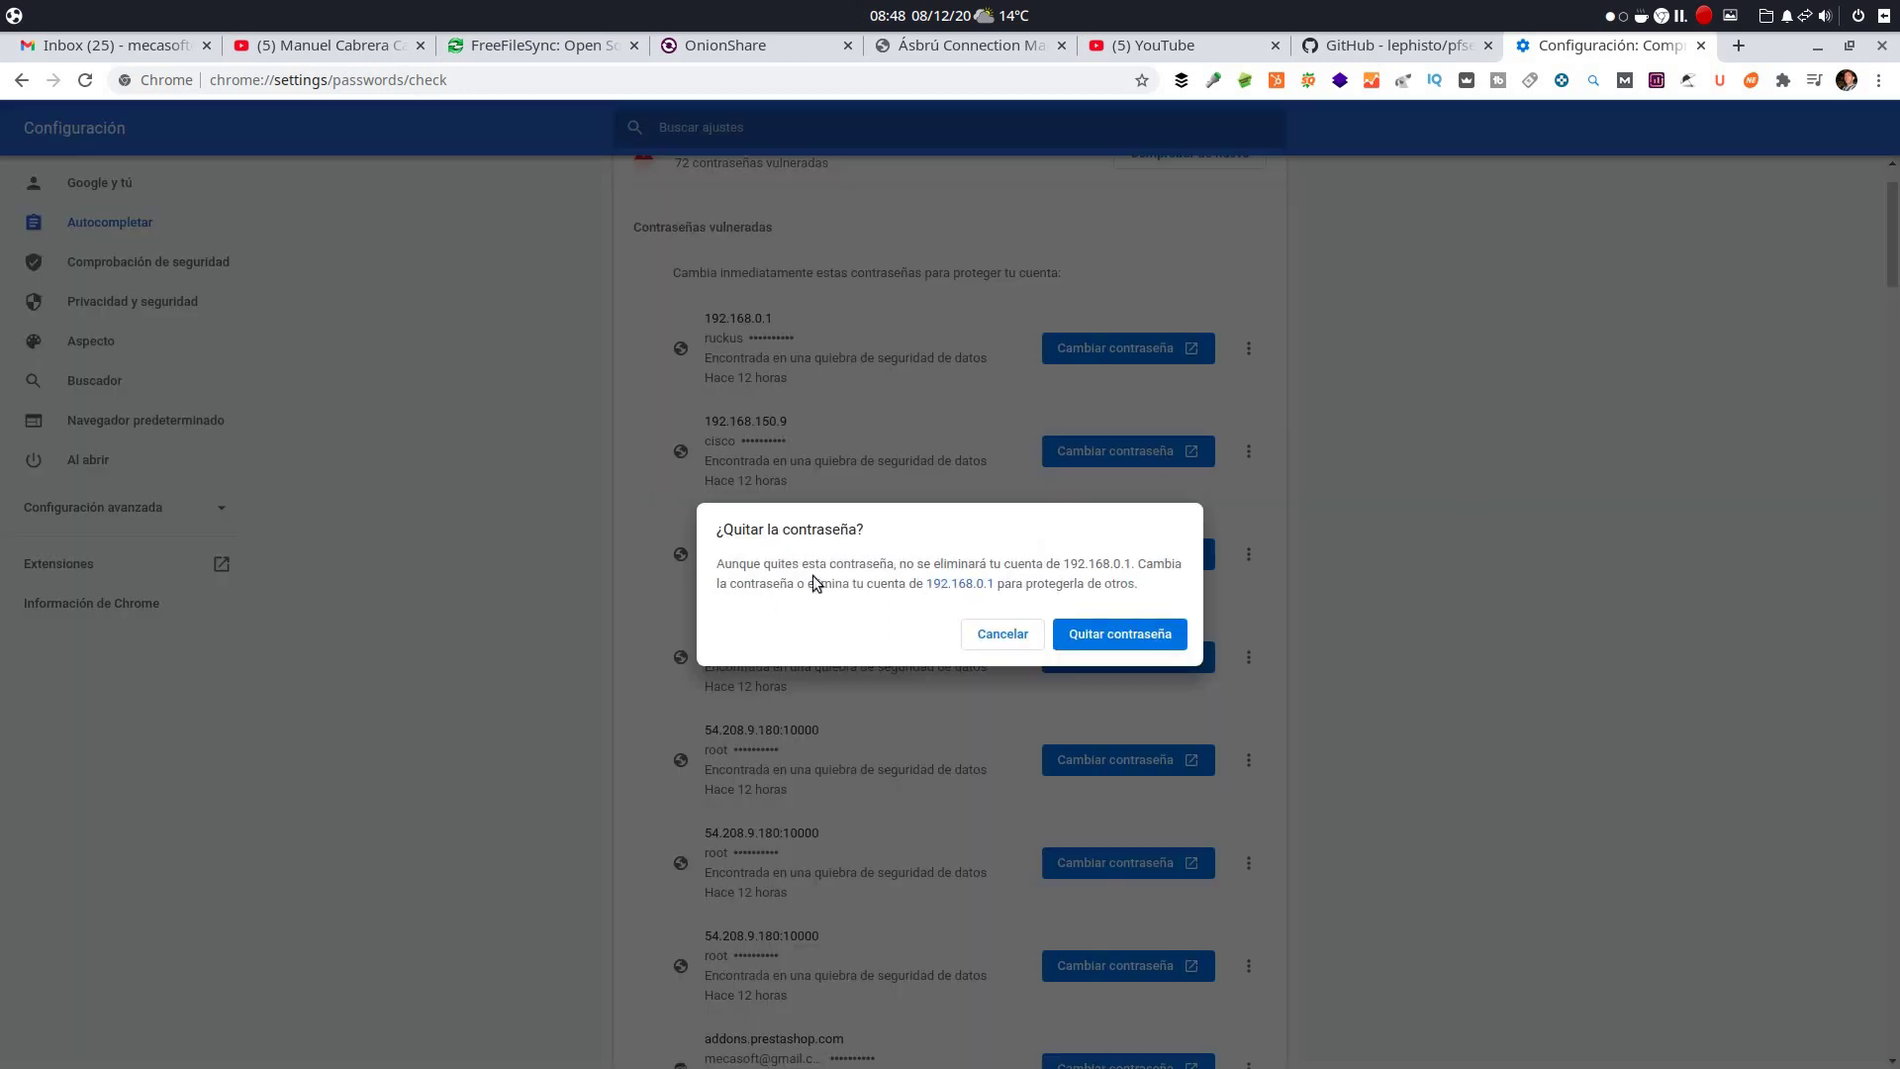
{"action": "left_click", "coordinate": [1126, 643]}
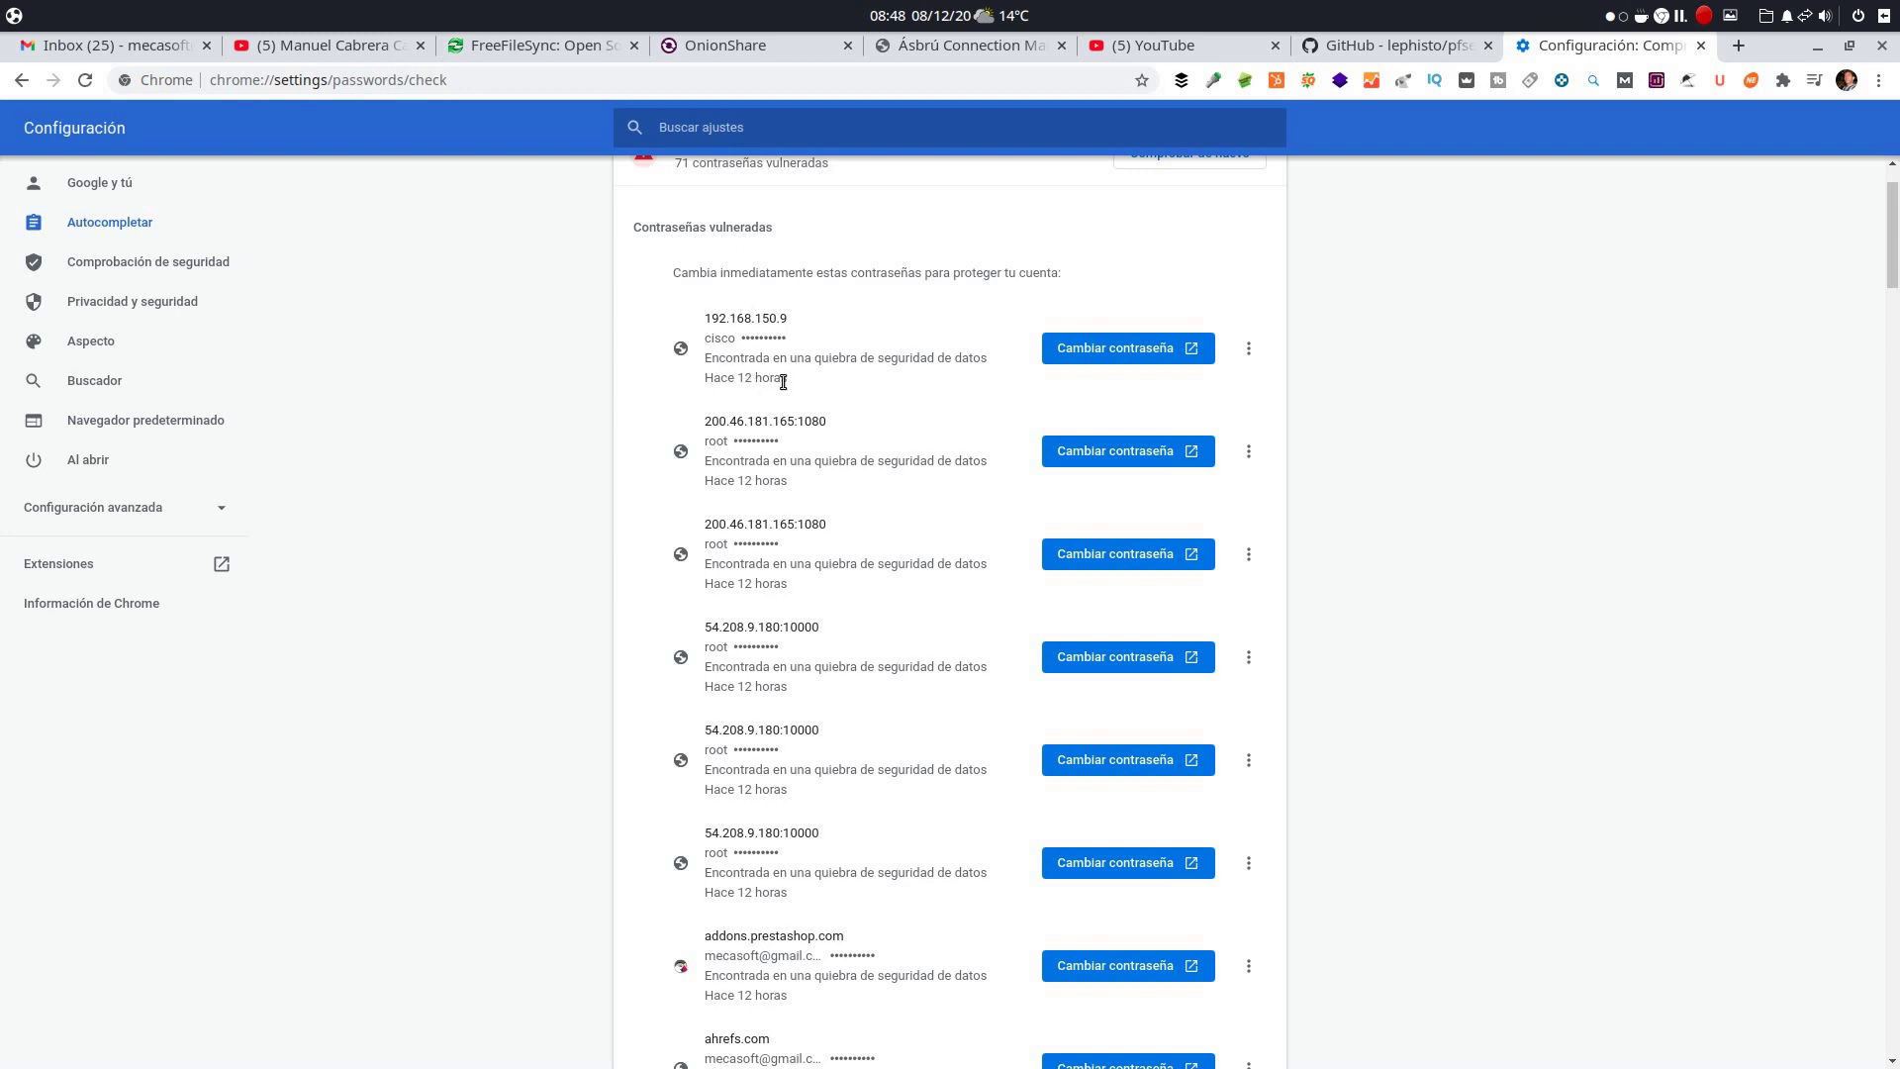
Remove the saved password for 192.168.150.9 from the compromised passwords and confirm the removal.
{"action": "left_click", "coordinate": [1248, 348]}
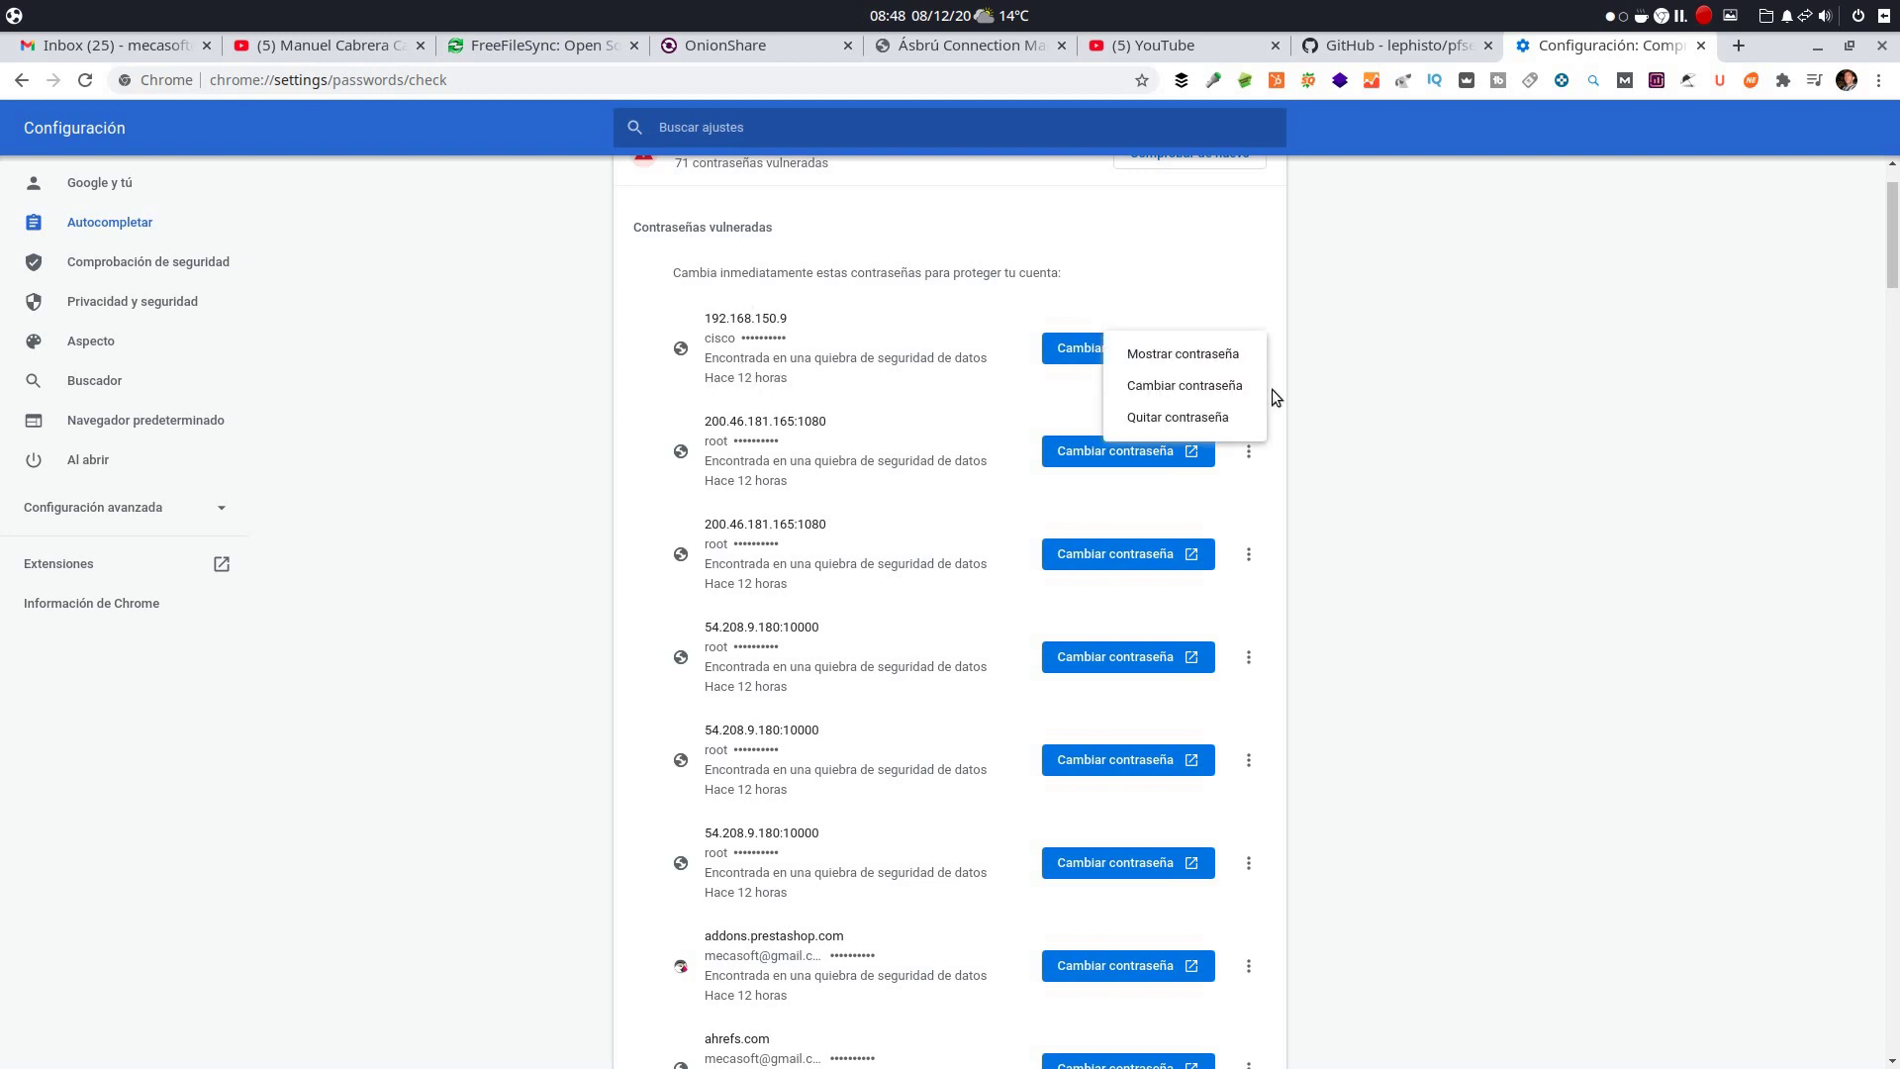
{"action": "left_click", "coordinate": [1229, 418]}
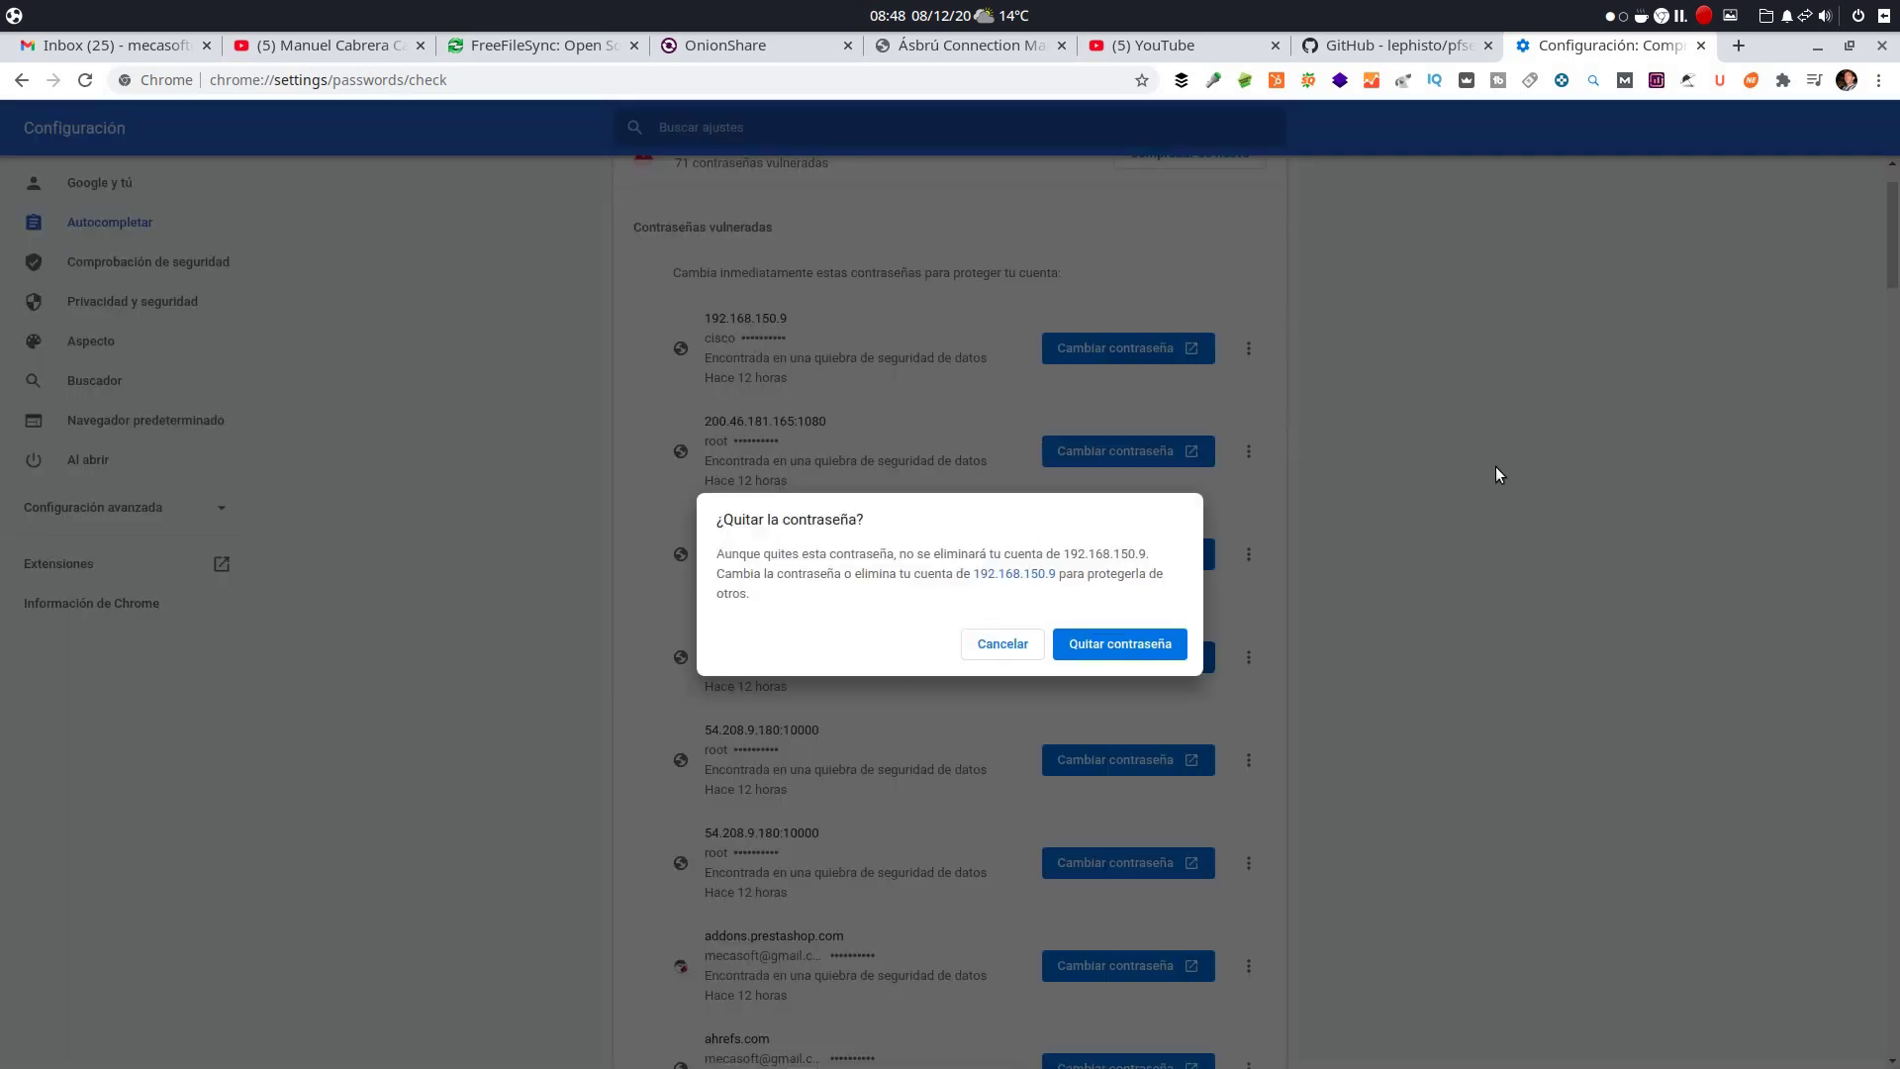
{"action": "left_click", "coordinate": [1174, 648]}
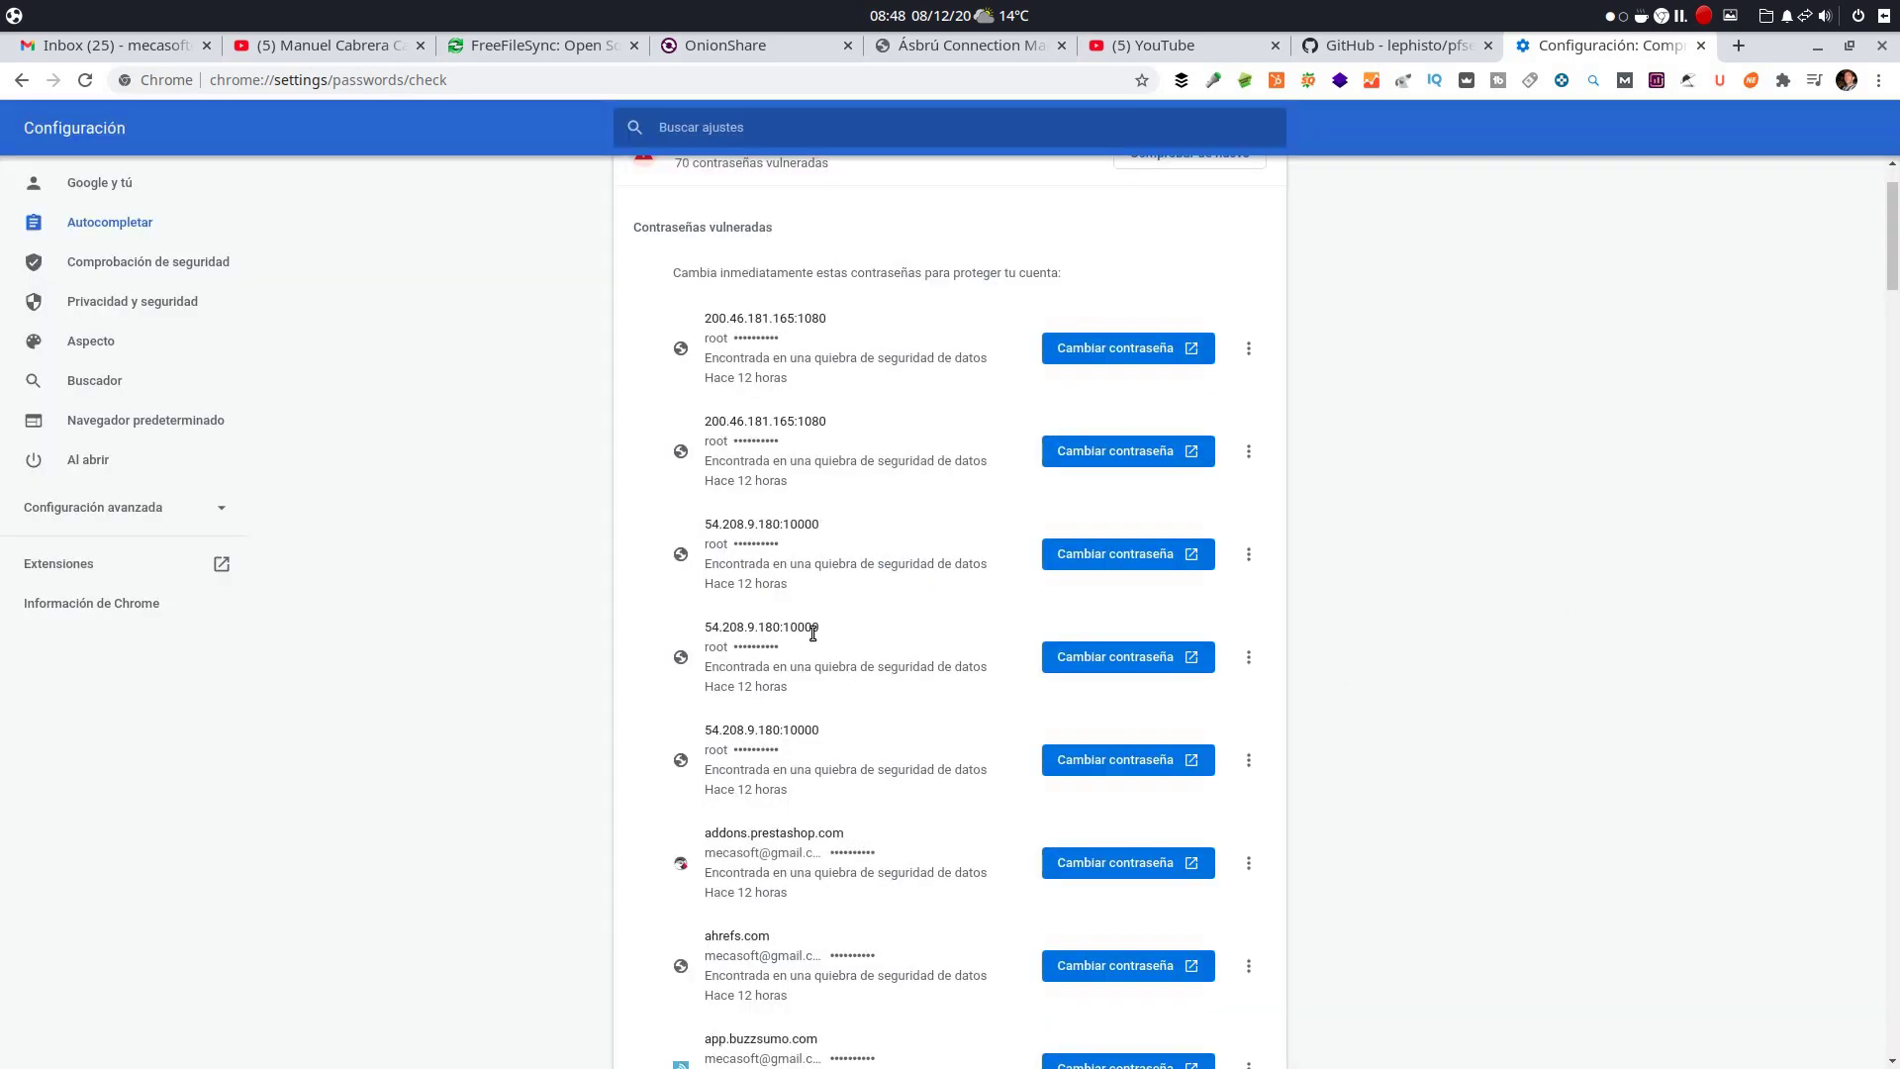
Look through the remaining compromised passwords to see which sites still need a password change or removal.
{"action": "scroll", "coordinate": [813, 631], "scroll_direction": "down", "scroll_amount": 4}
{"action": "scroll", "coordinate": [813, 633], "scroll_direction": "up", "scroll_amount": 4}
{"action": "scroll", "coordinate": [813, 634], "scroll_direction": "down", "scroll_amount": 9}
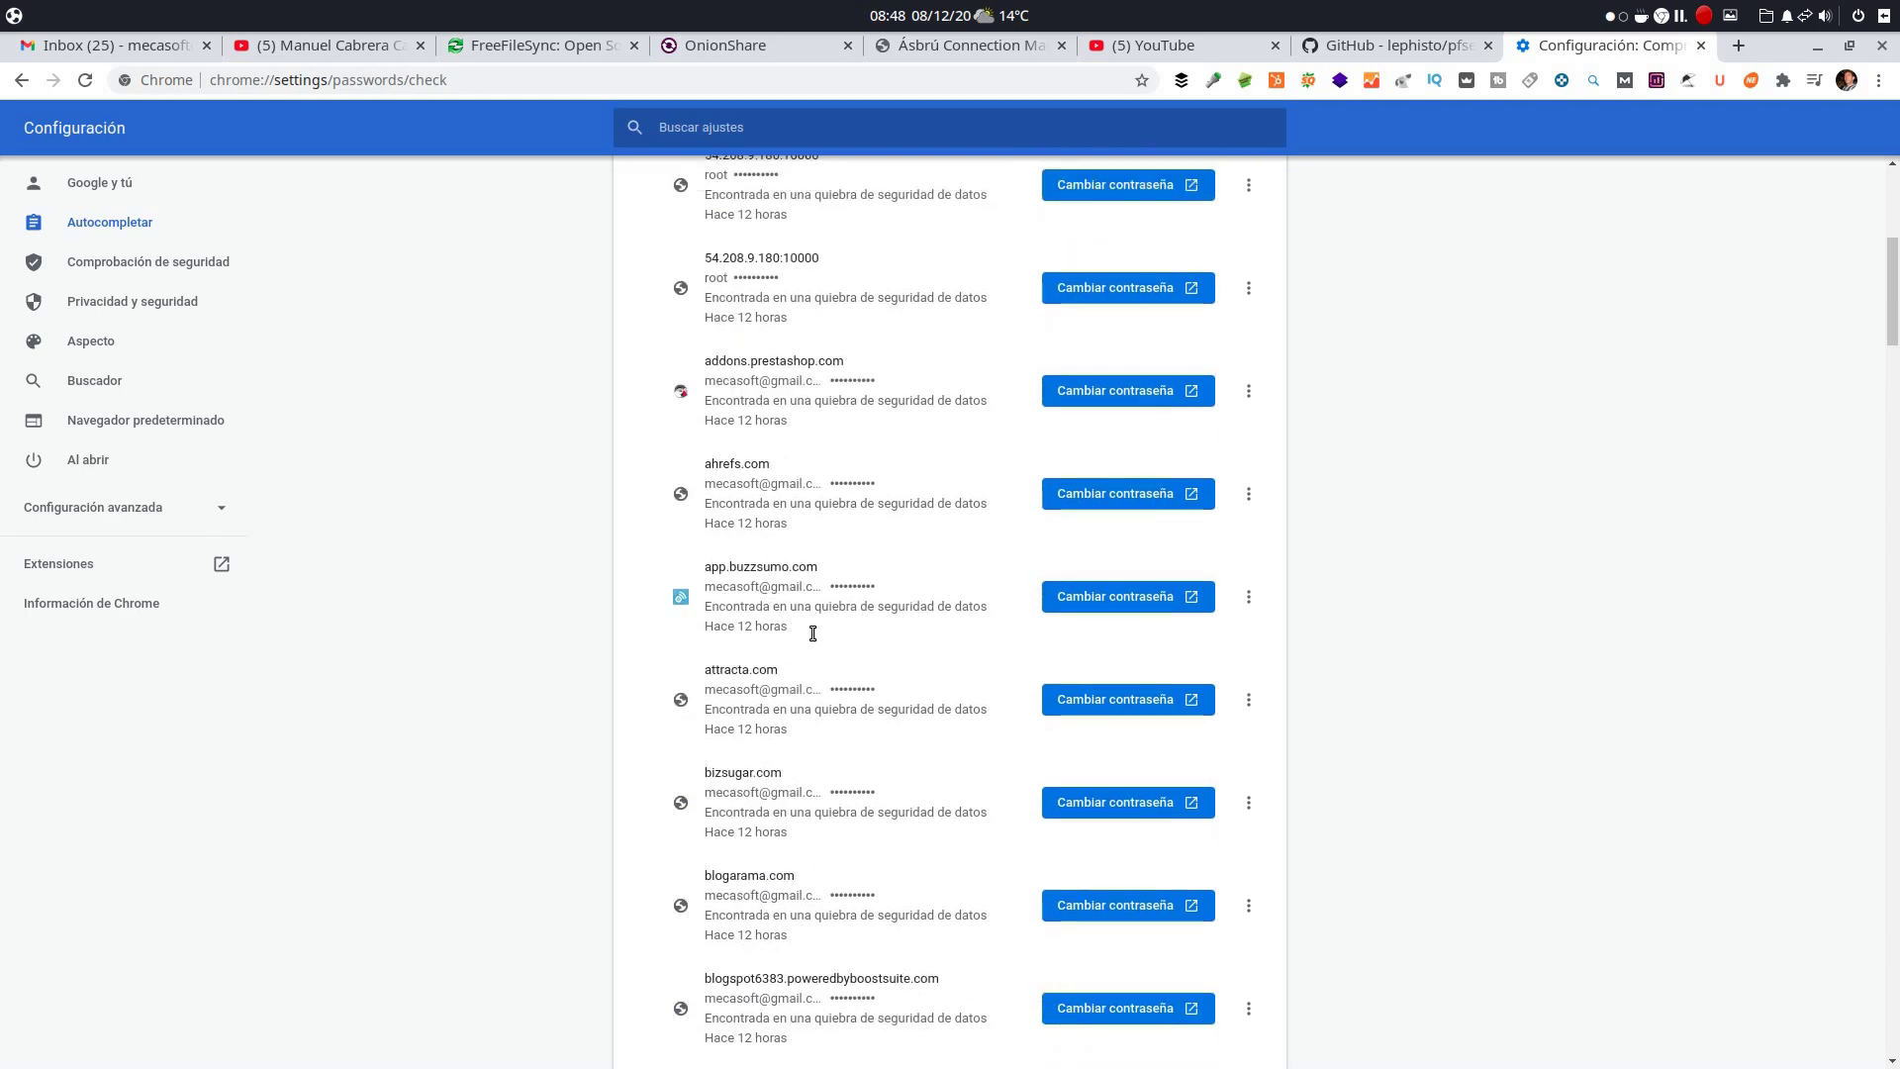
{"action": "scroll", "coordinate": [813, 633], "scroll_direction": "up", "scroll_amount": 10}
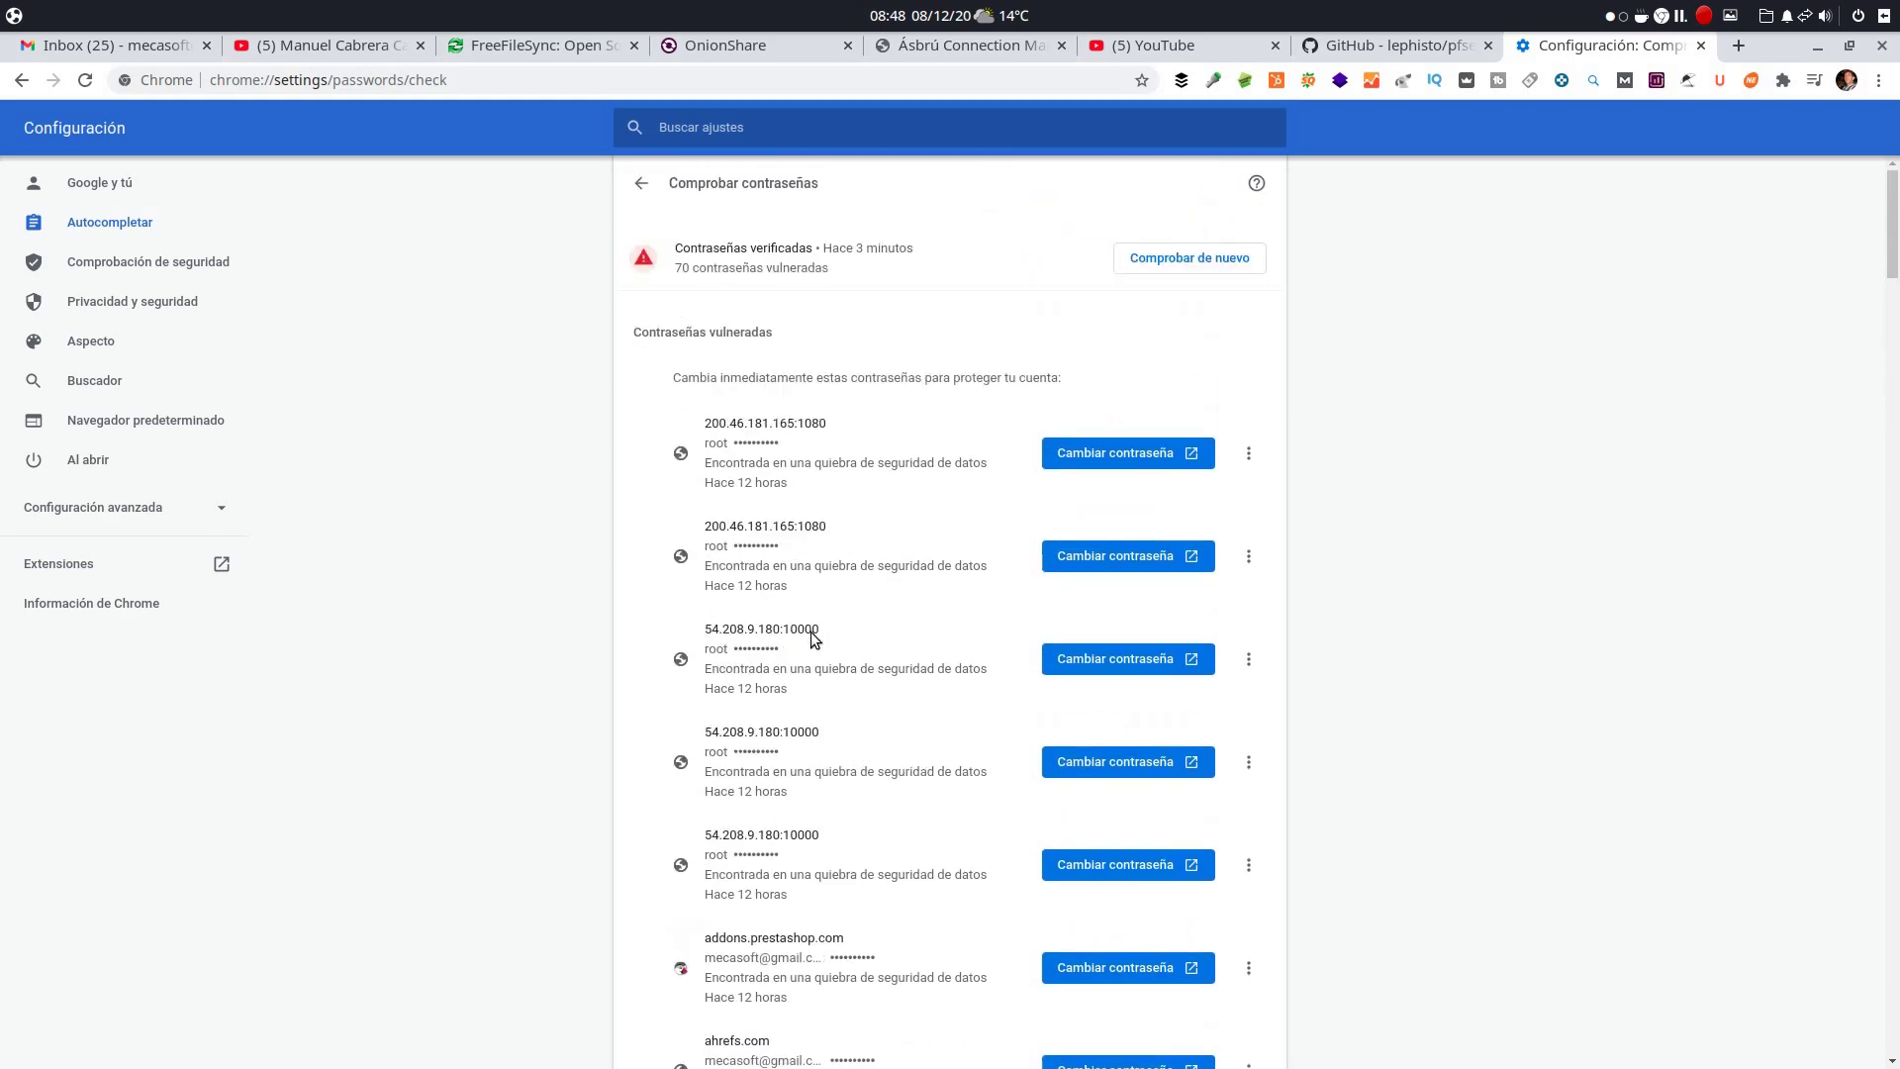
{"action": "scroll", "coordinate": [813, 633], "scroll_direction": "down", "scroll_amount": 5}
{"action": "scroll", "coordinate": [812, 633], "scroll_direction": "down", "scroll_amount": 9}
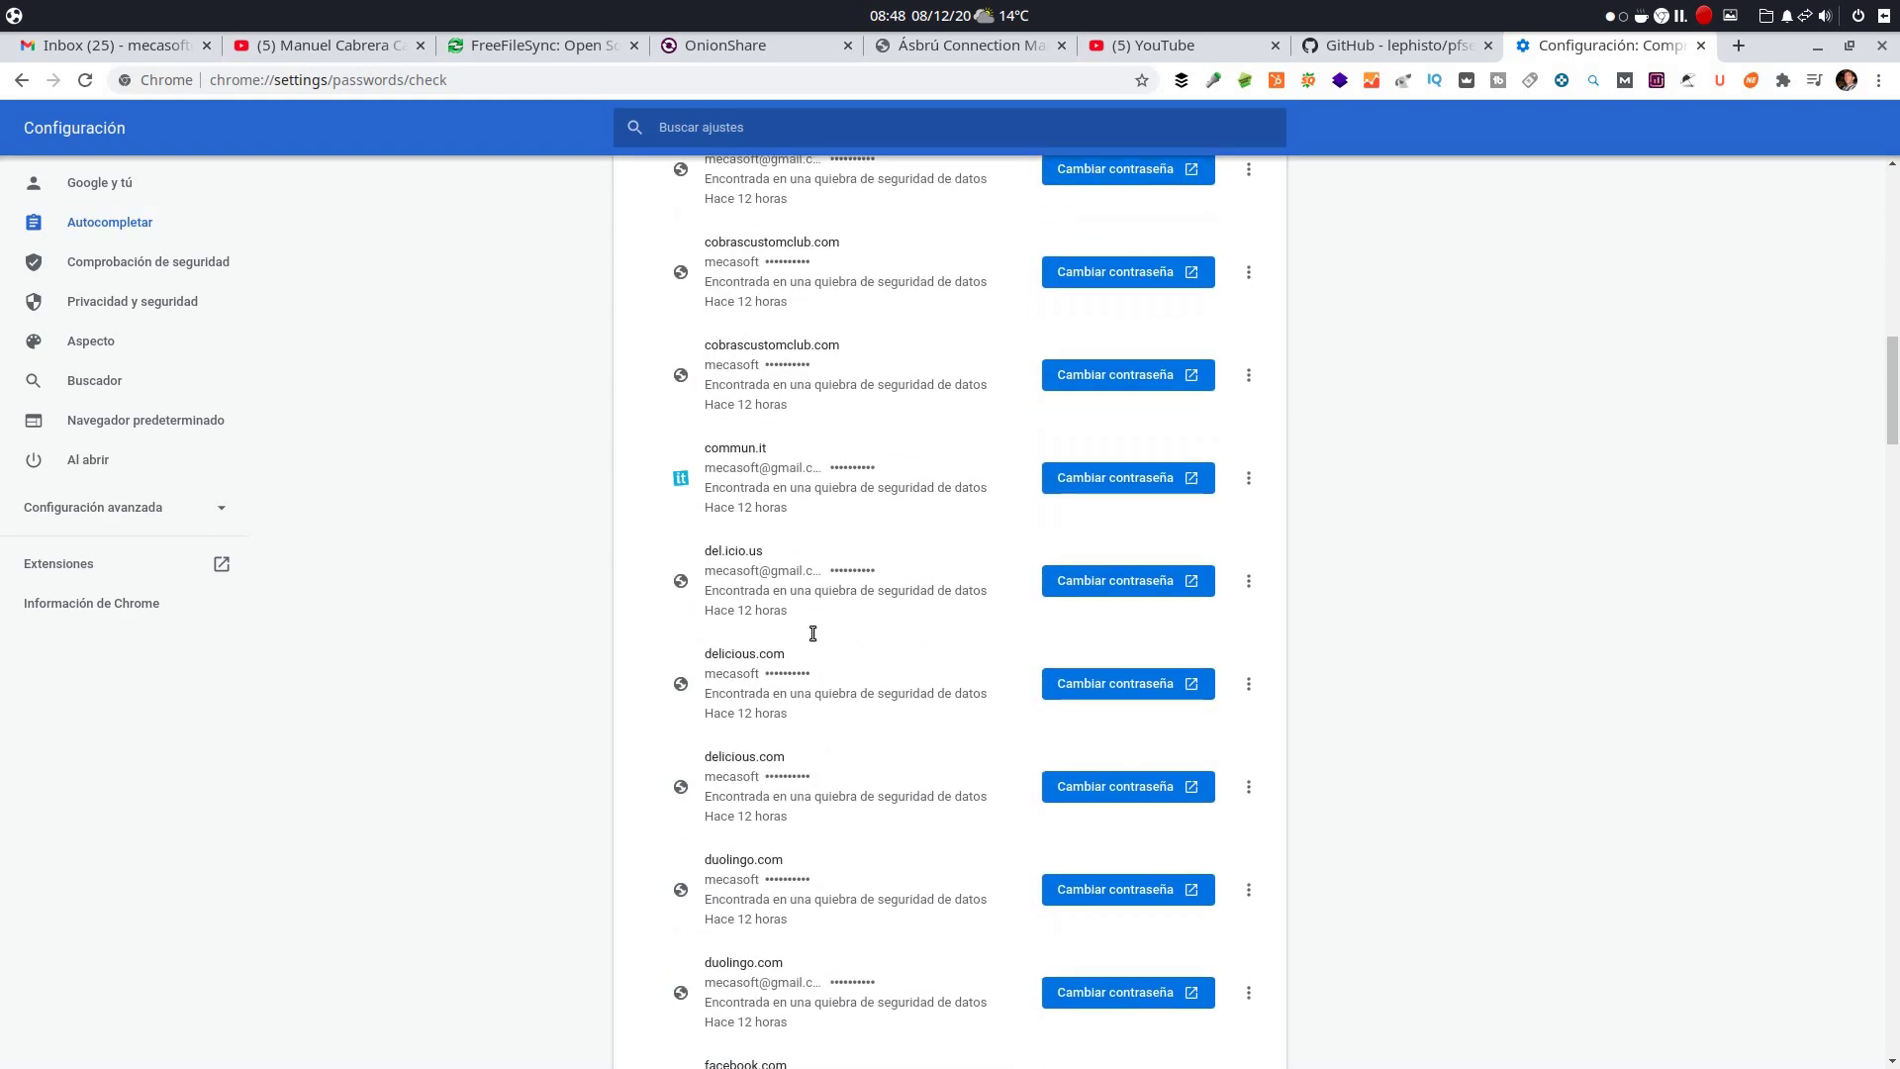
{"action": "scroll", "coordinate": [824, 633], "scroll_direction": "up", "scroll_amount": 11}
{"action": "scroll", "coordinate": [824, 625], "scroll_direction": "up", "scroll_amount": 4}
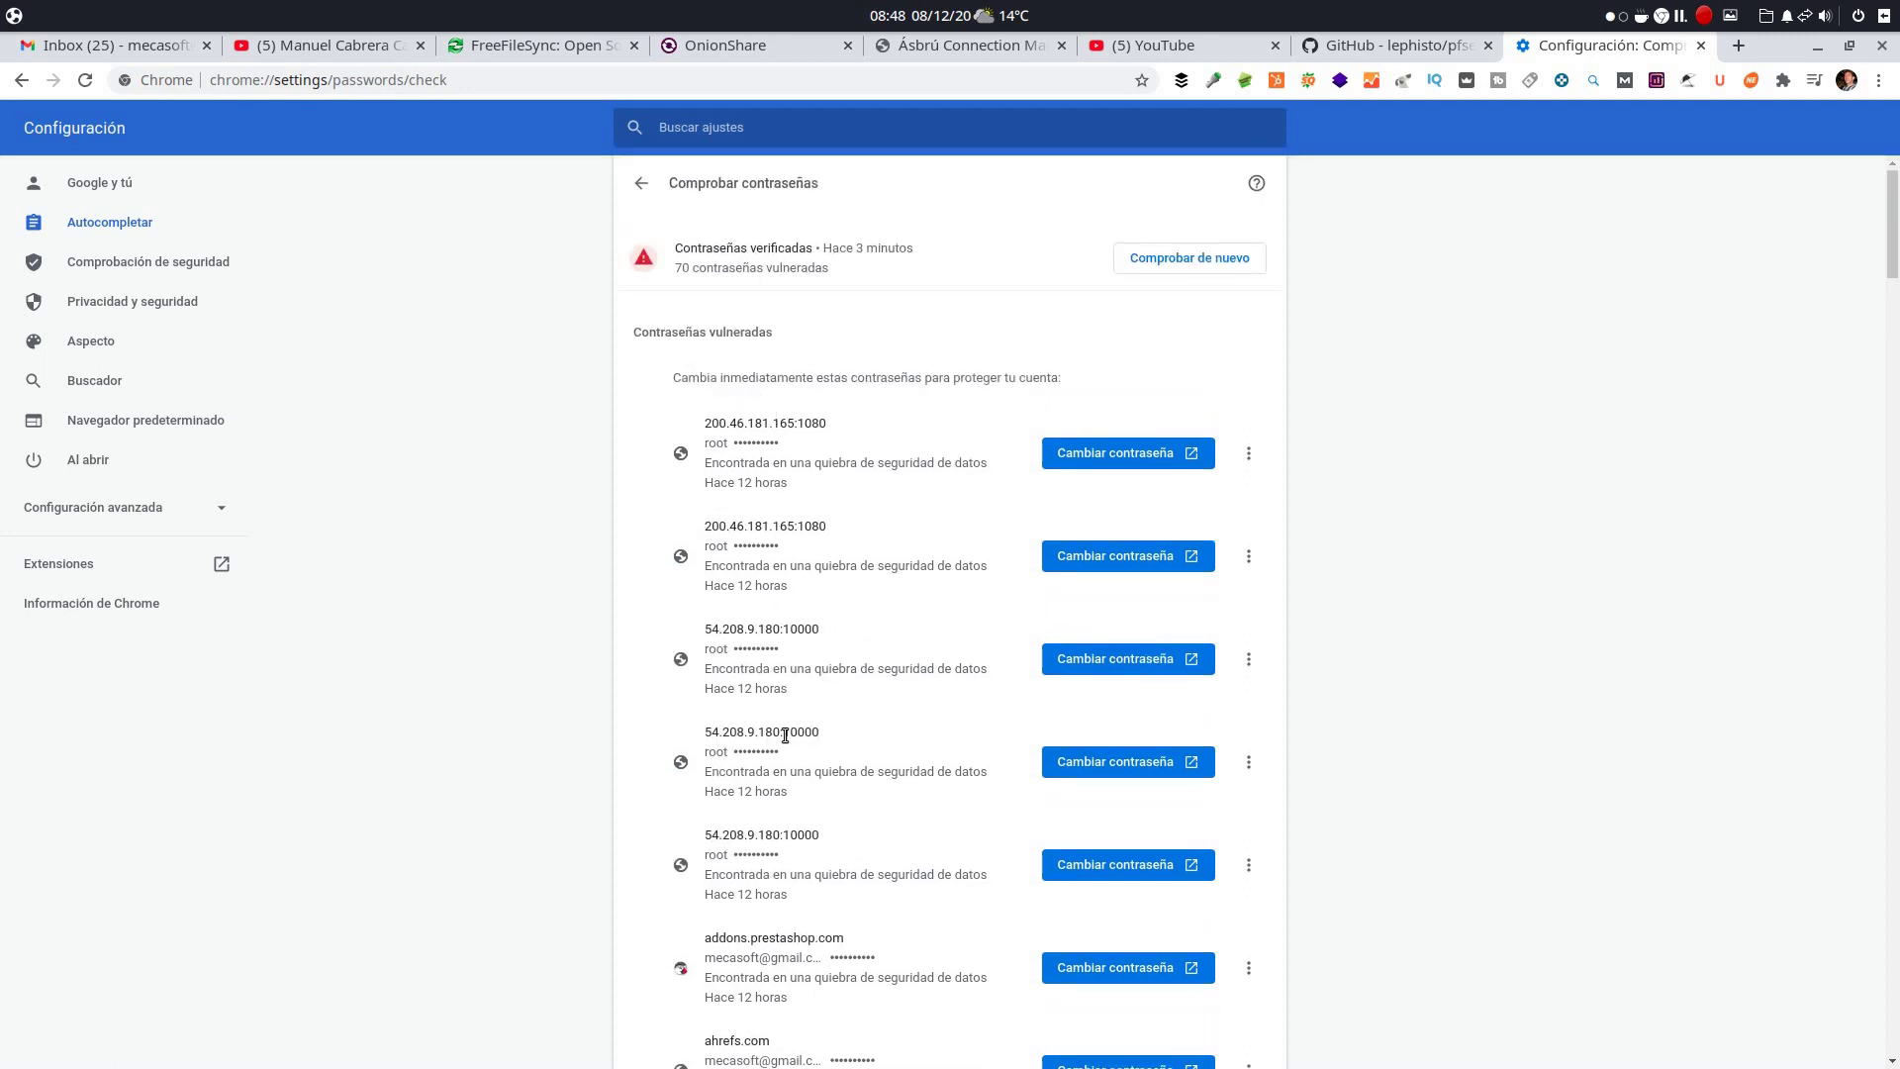
{"action": "scroll", "coordinate": [784, 735], "scroll_direction": "down", "scroll_amount": 3}
{"action": "scroll", "coordinate": [785, 735], "scroll_direction": "up", "scroll_amount": 3}
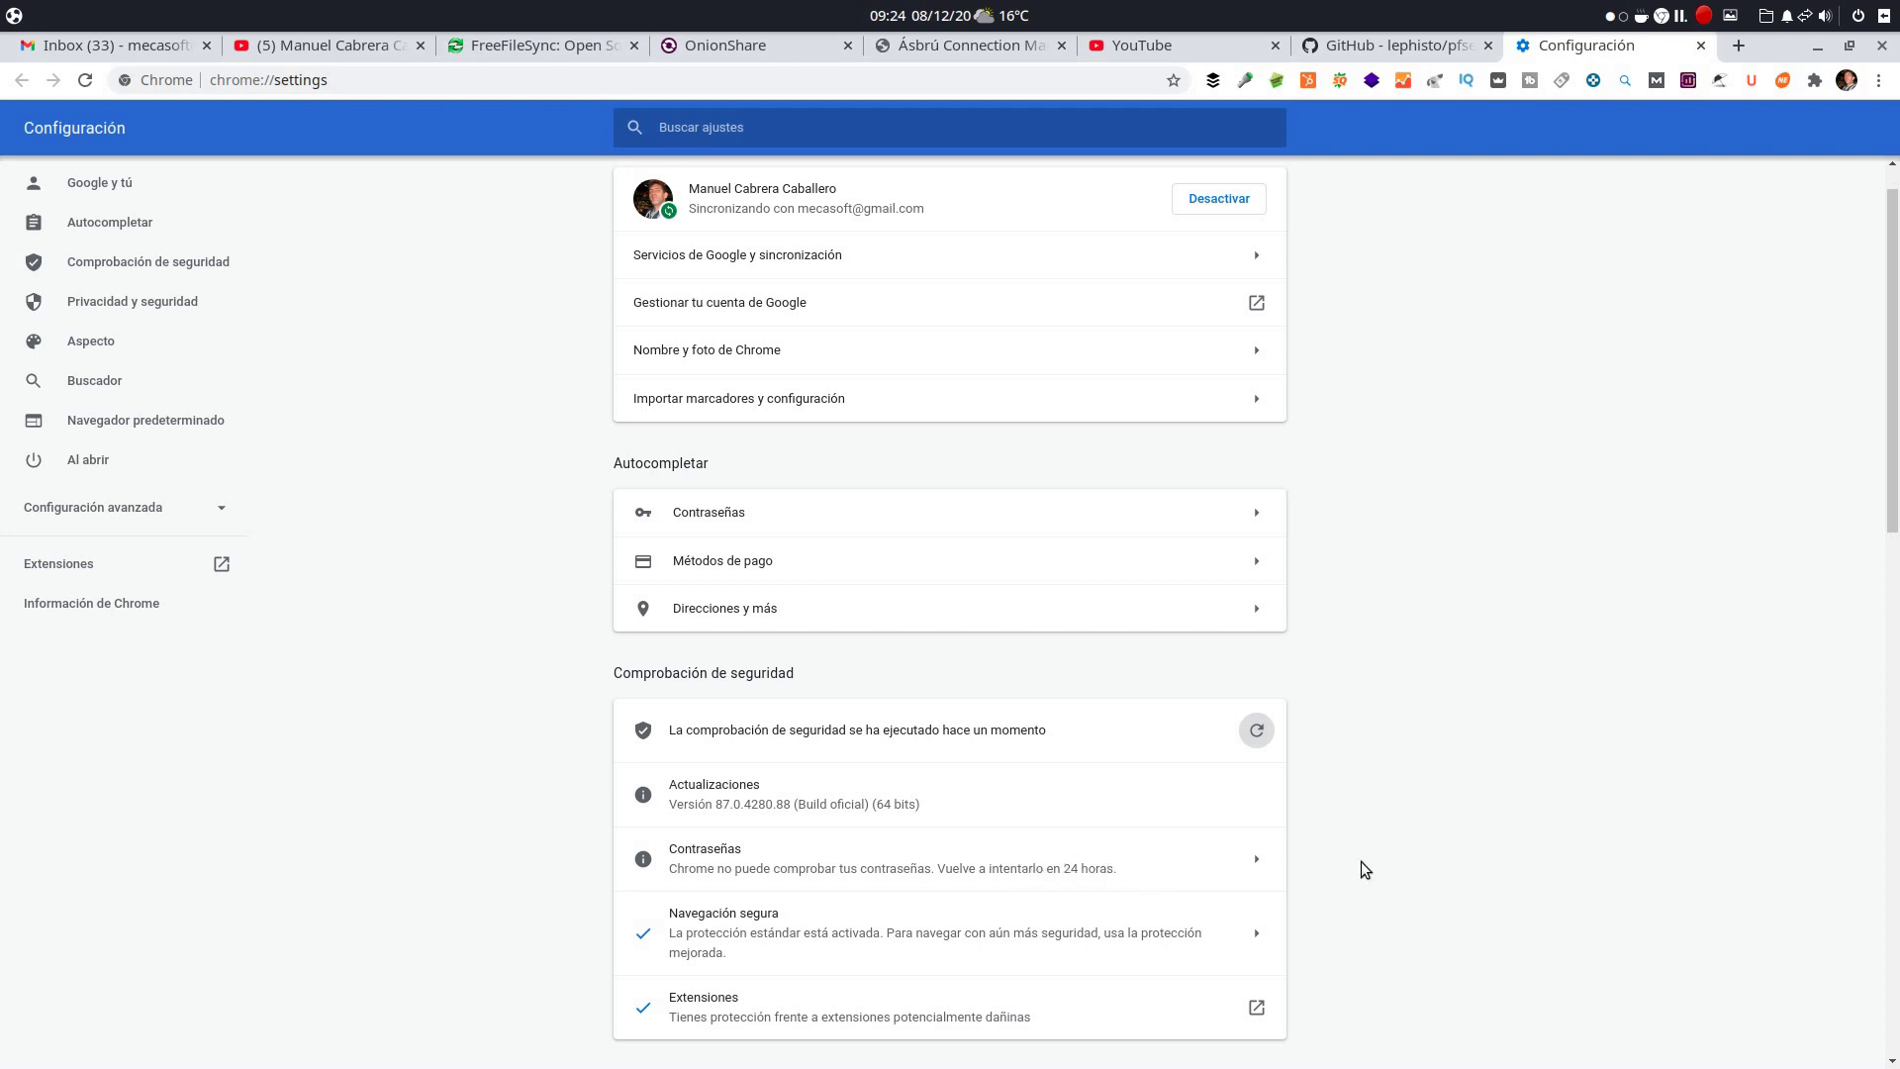
Review the password check details and the other safety check entries, and minimize the browser window.
{"action": "left_click", "coordinate": [1267, 866]}
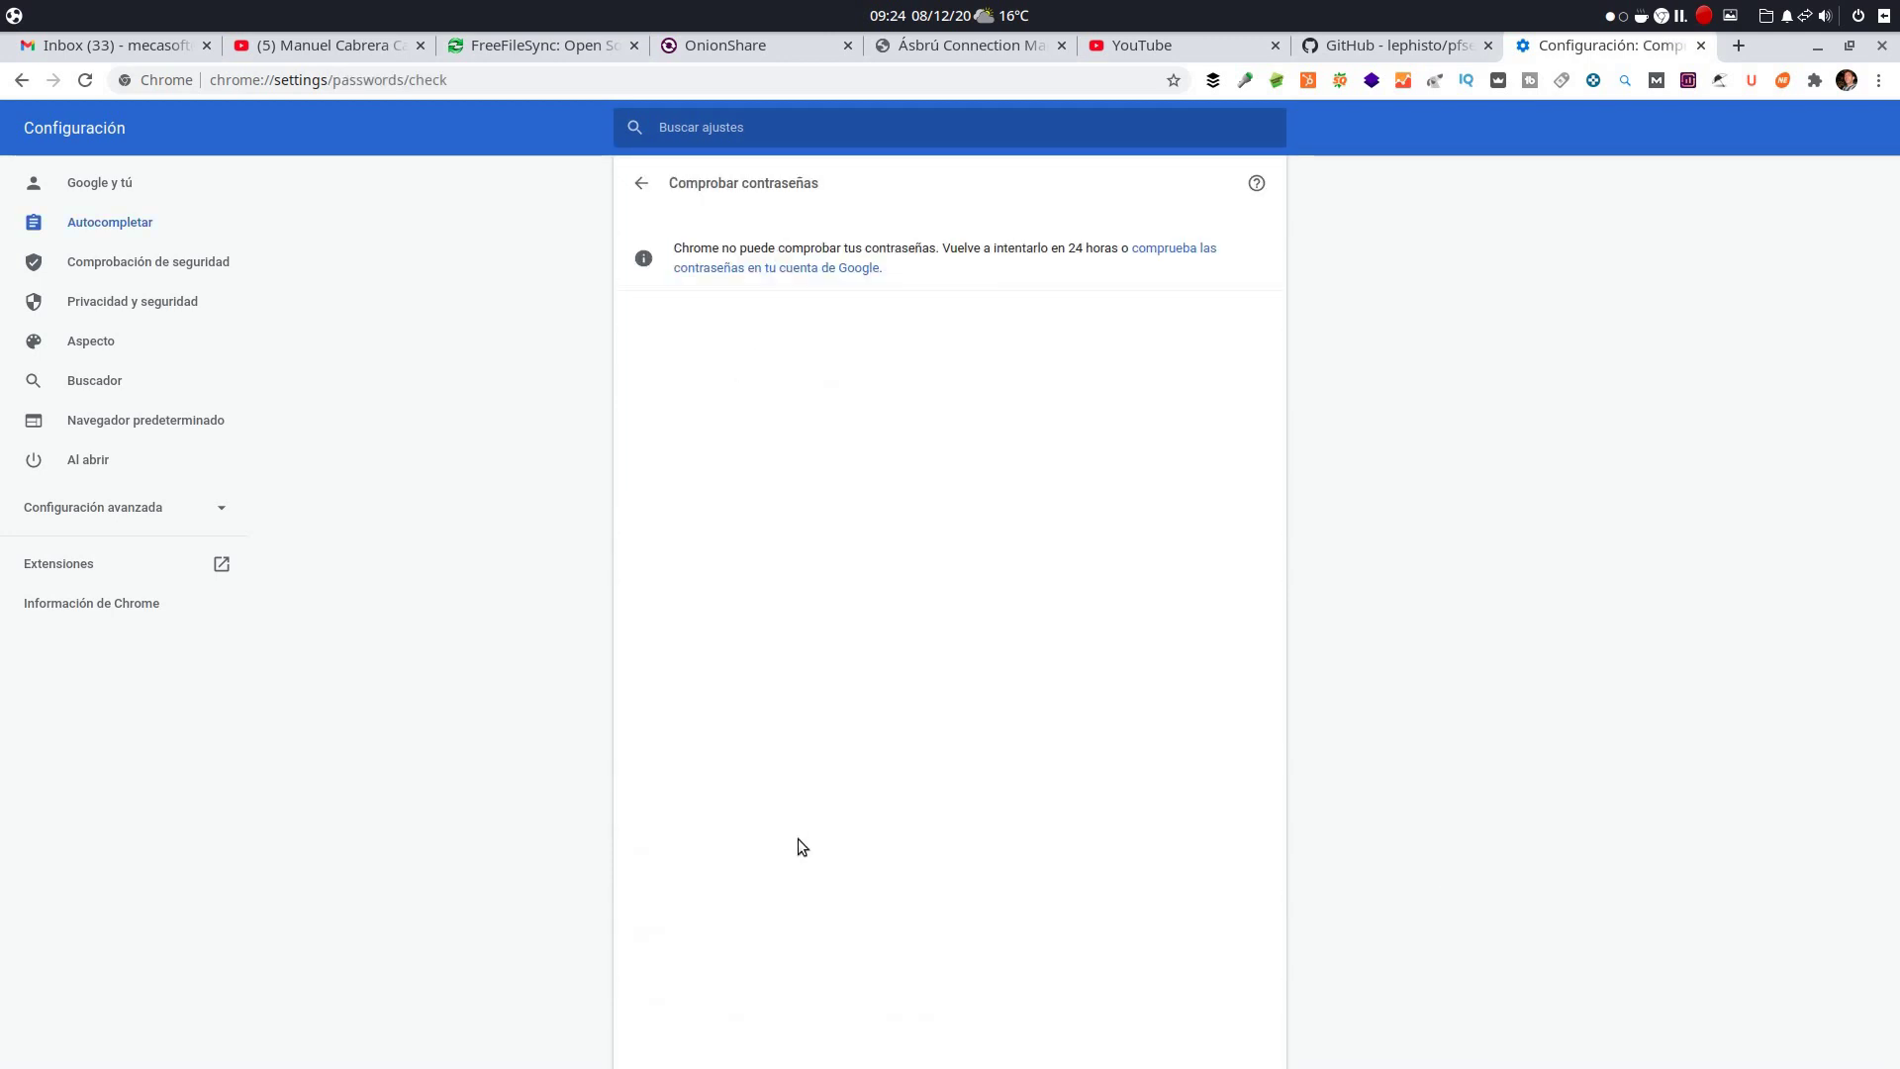
{"action": "left_click", "coordinate": [648, 184]}
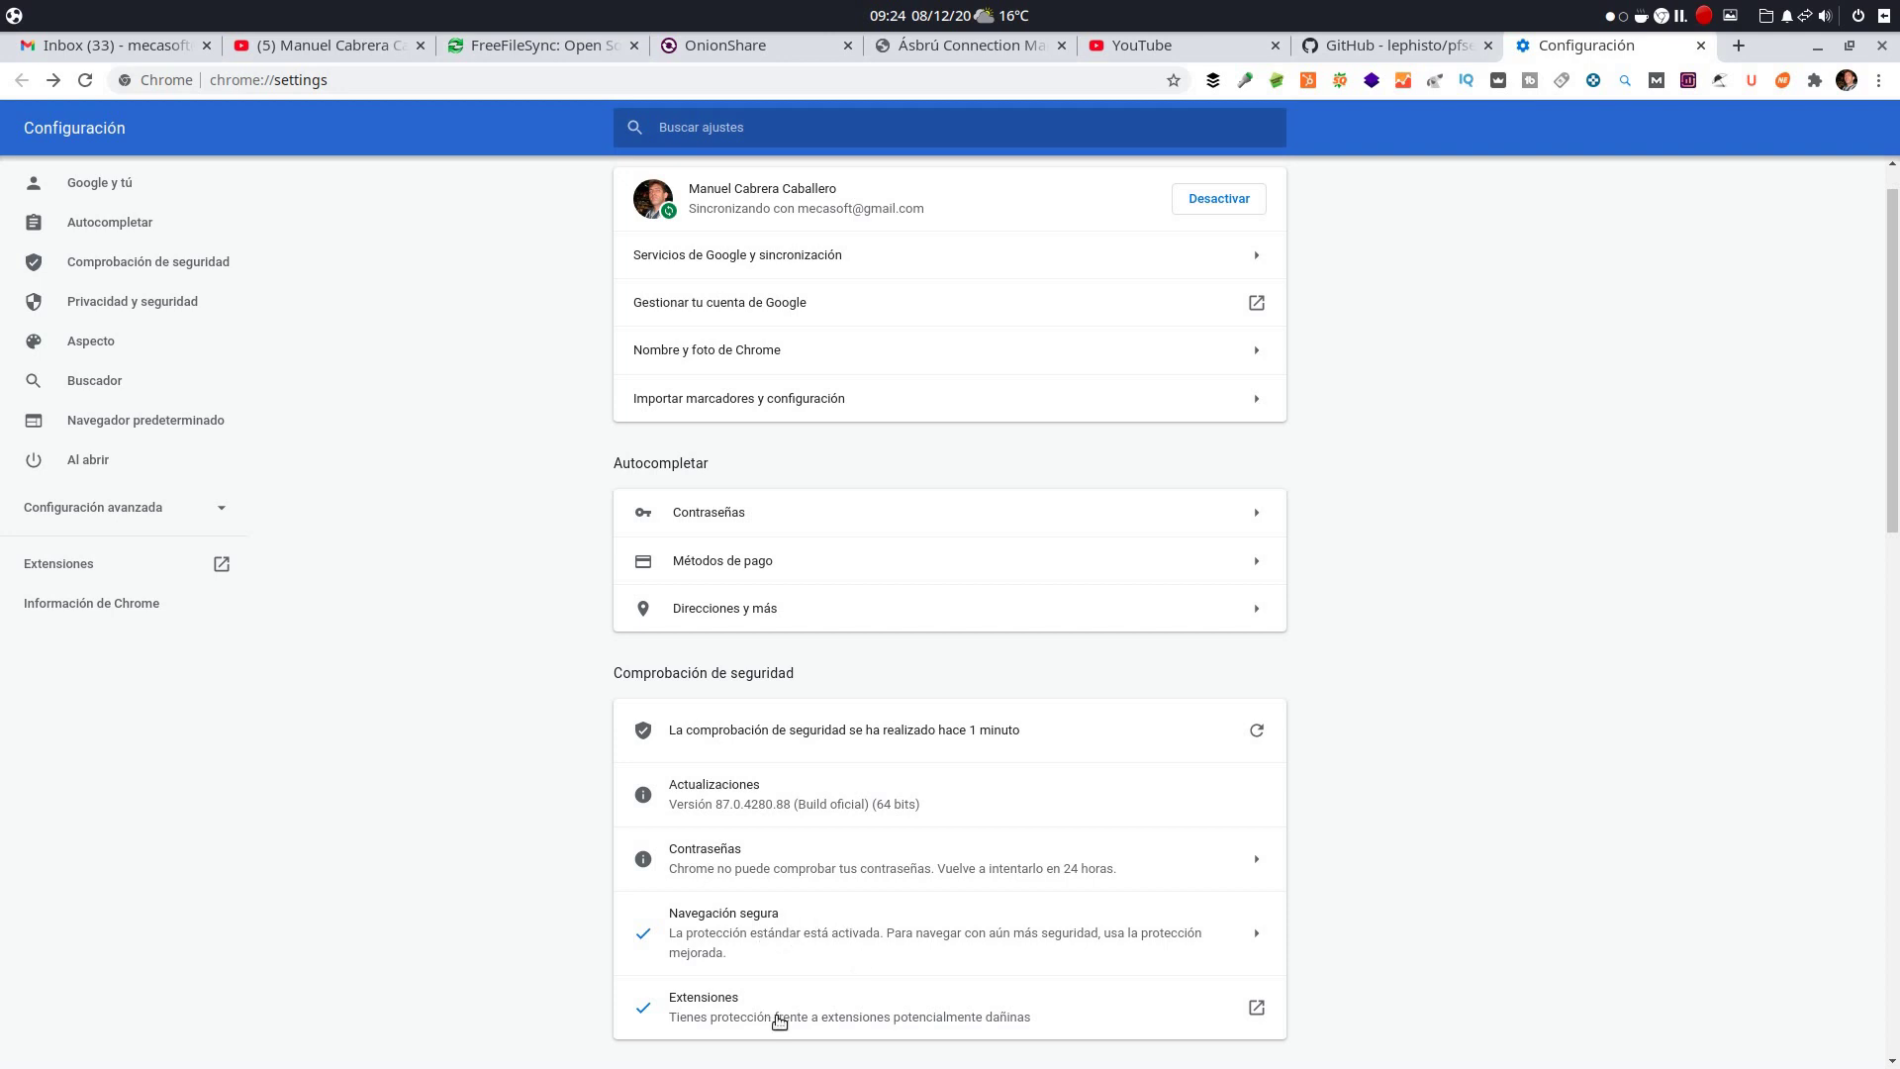
{"action": "scroll", "coordinate": [1487, 858], "scroll_direction": "down", "scroll_amount": 1}
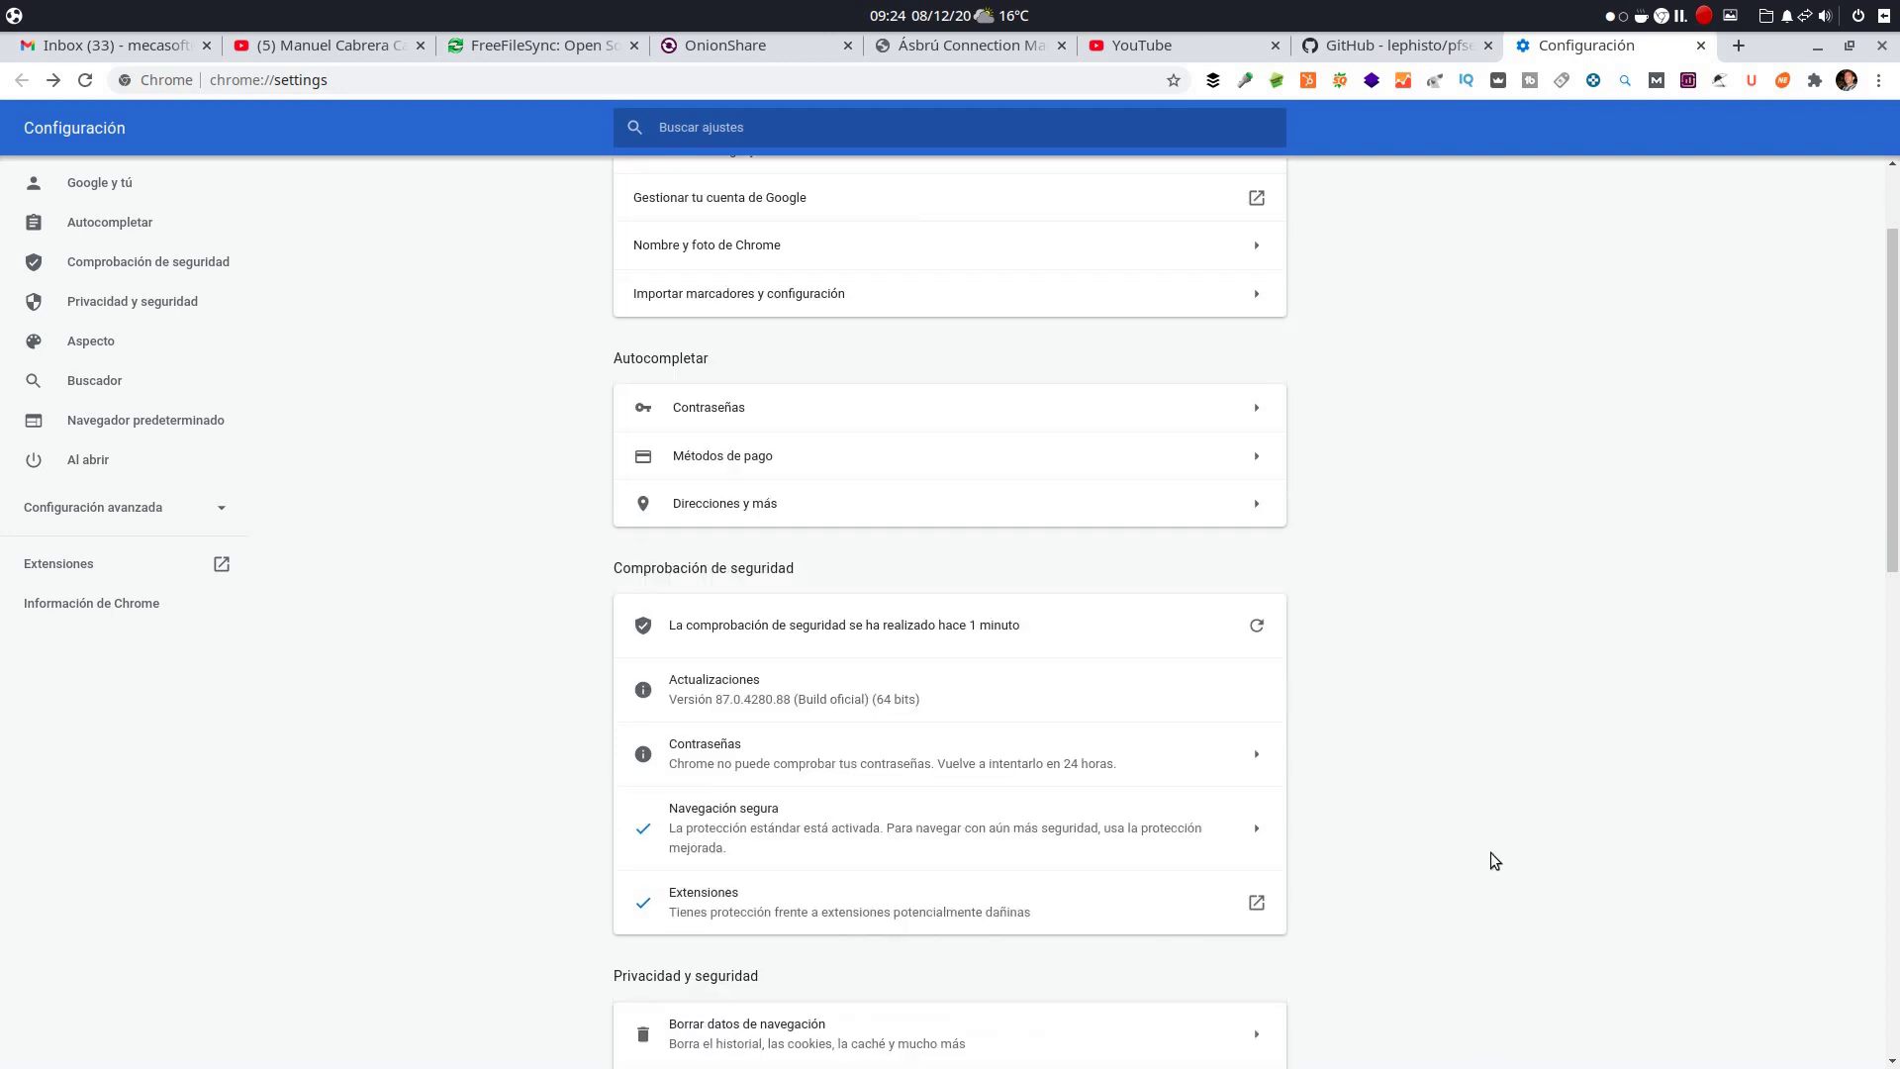
{"action": "scroll", "coordinate": [1489, 857], "scroll_direction": "up", "scroll_amount": 2}
{"action": "scroll", "coordinate": [1491, 852], "scroll_direction": "down", "scroll_amount": 1}
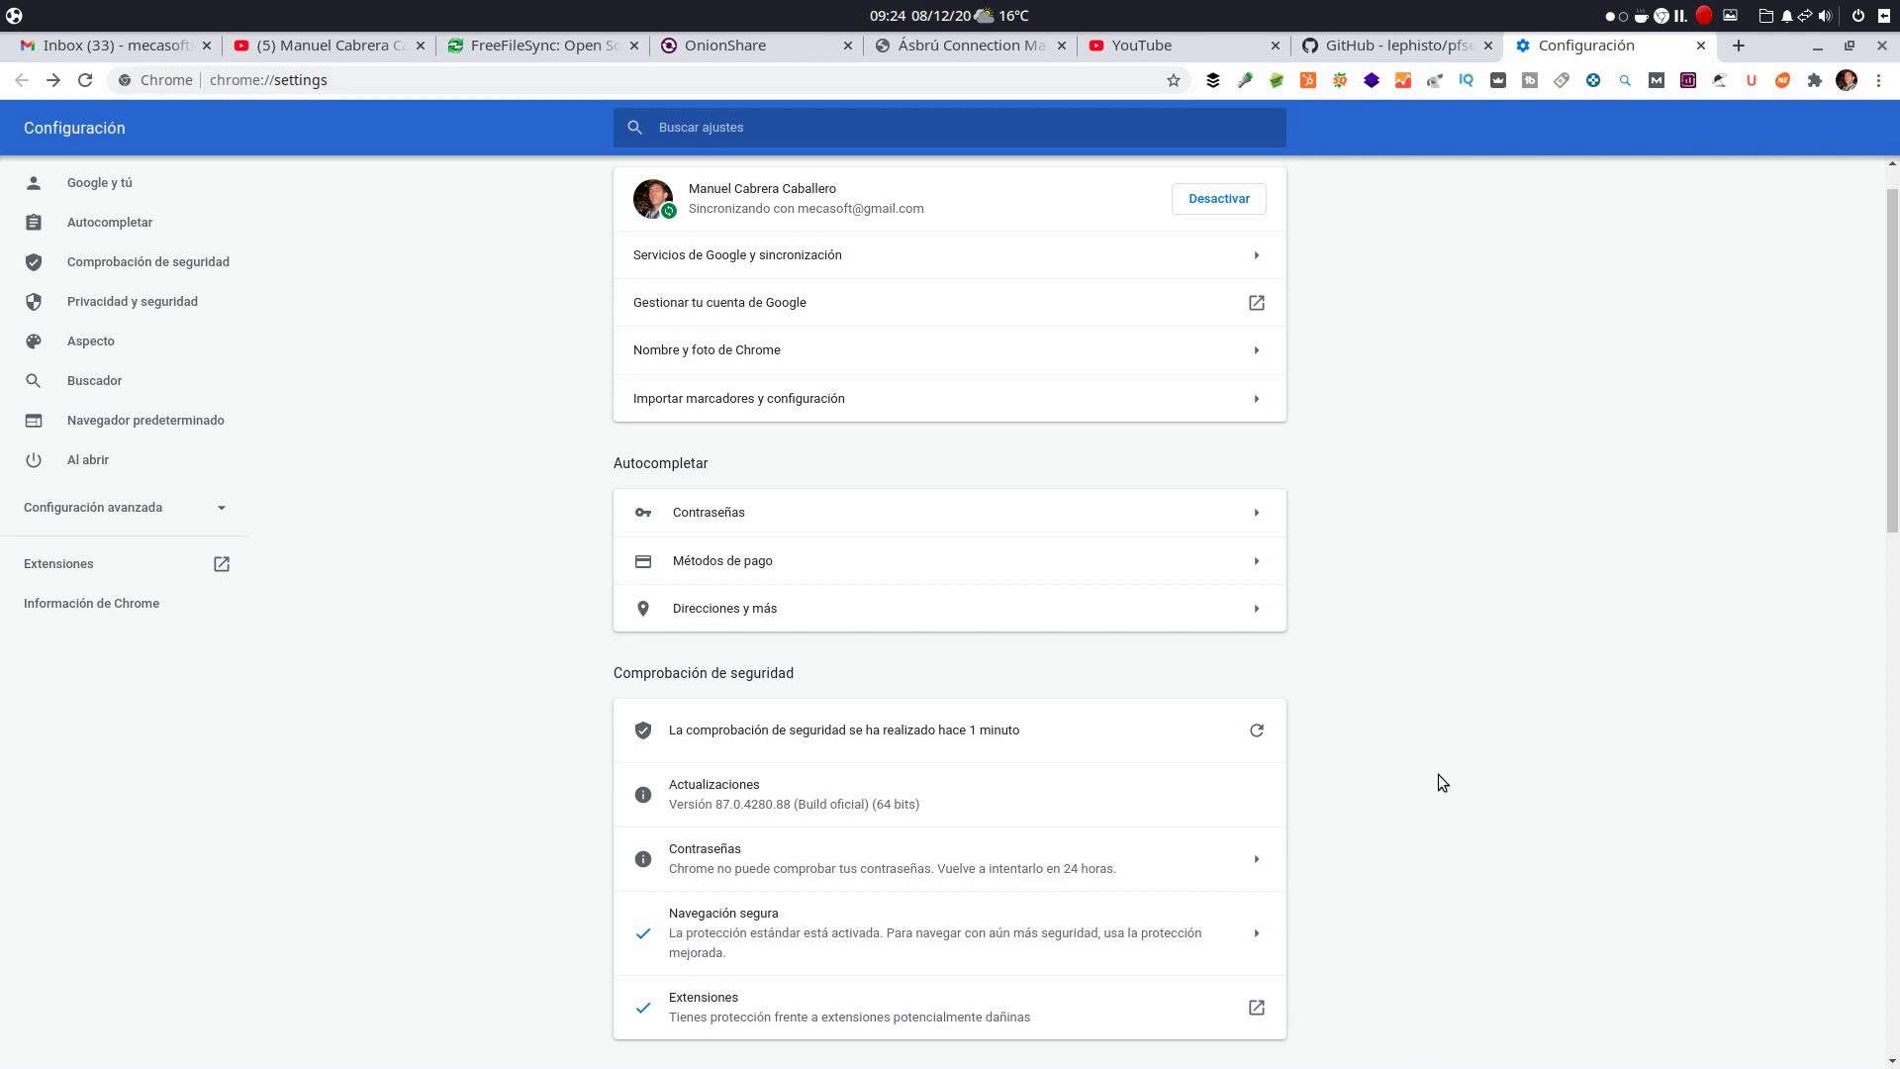
{"action": "left_click", "coordinate": [1820, 47]}
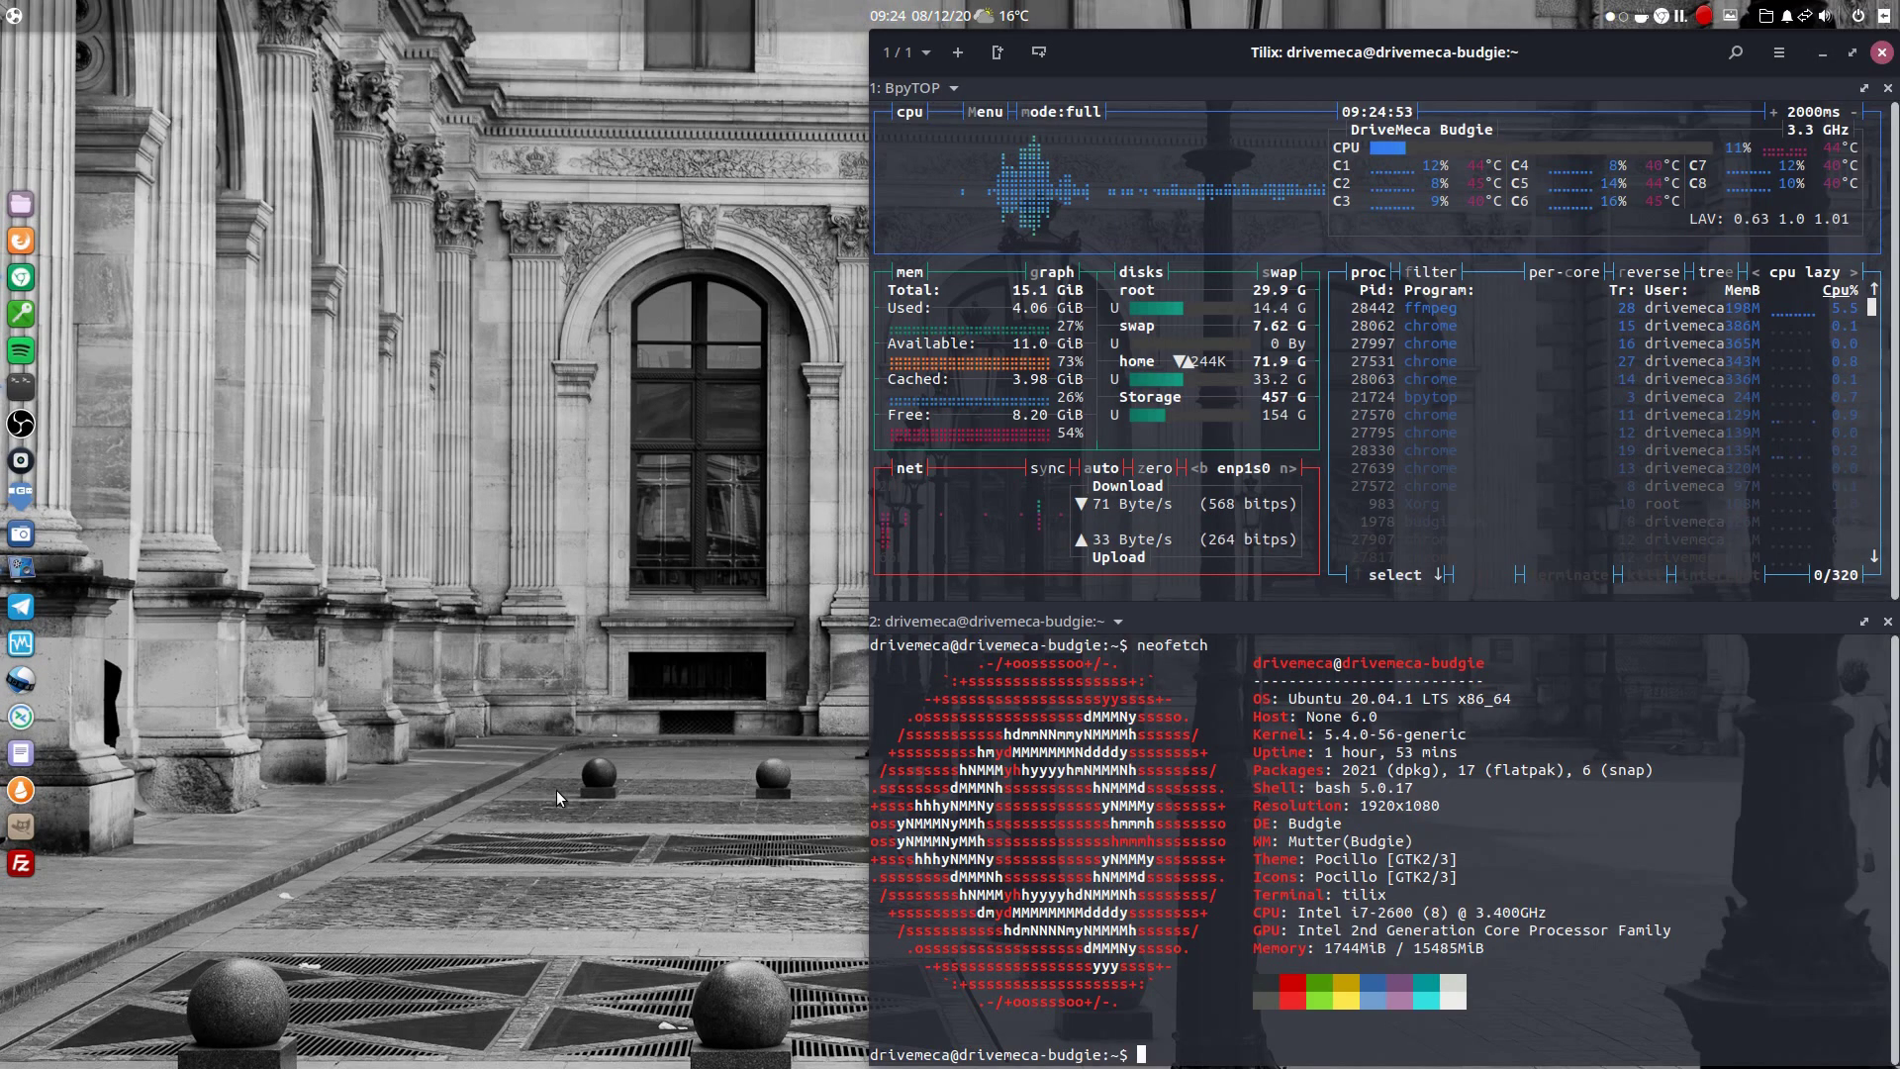